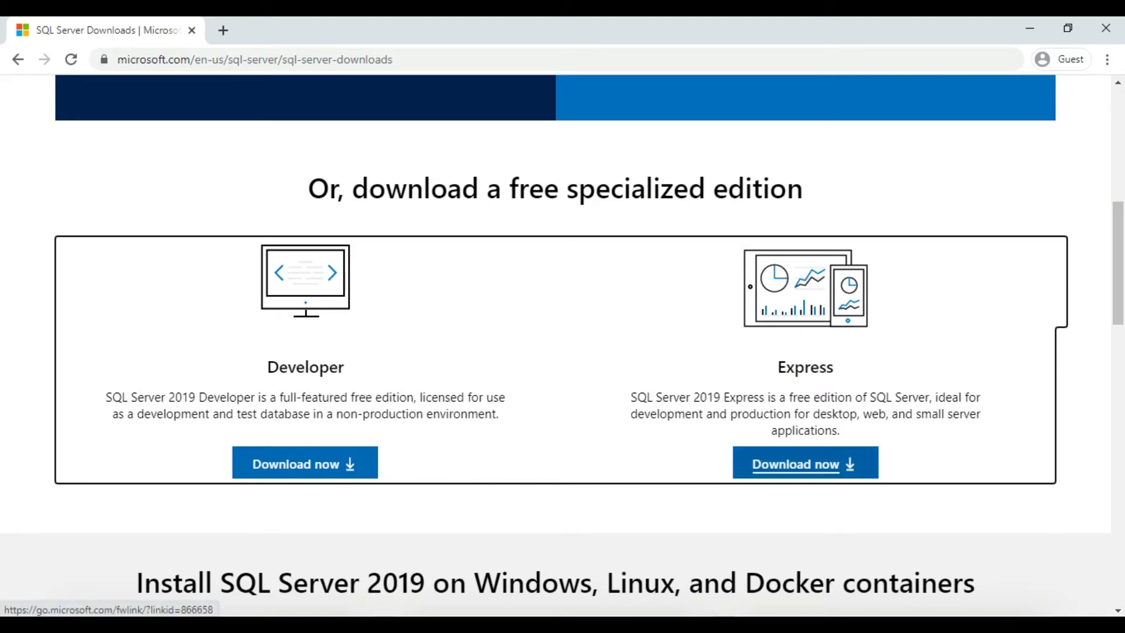
# Download the free SQL Server 2019 Express edition and run the SQL2019-SSEI-Expr installer from the Downloads folder as administrator.
pyautogui.click(796, 464)
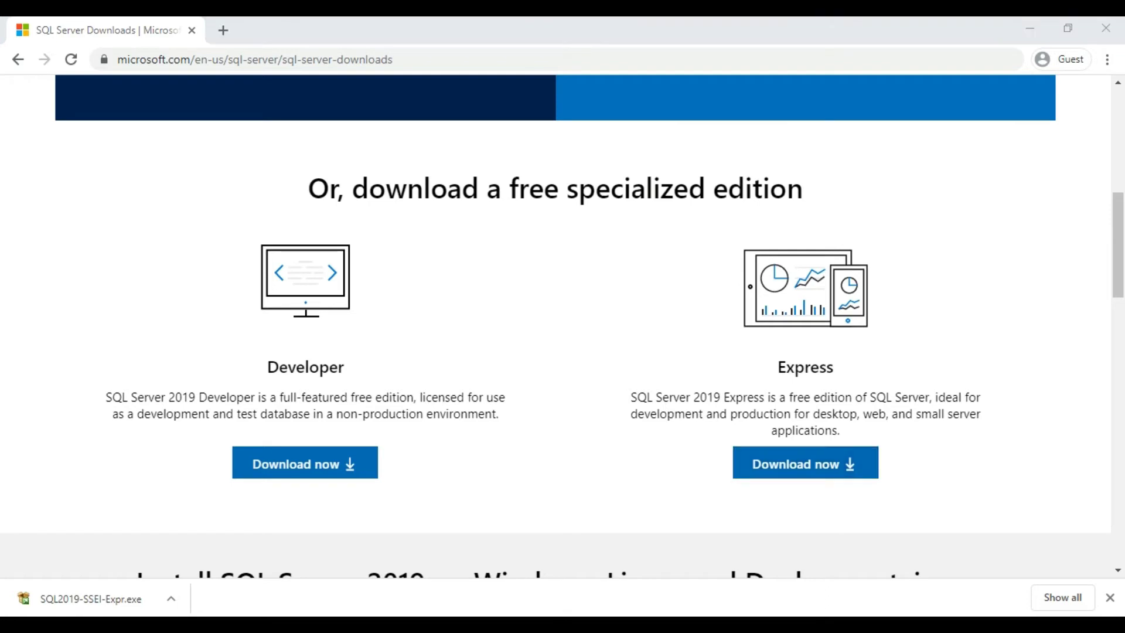
pyautogui.press('super+e')
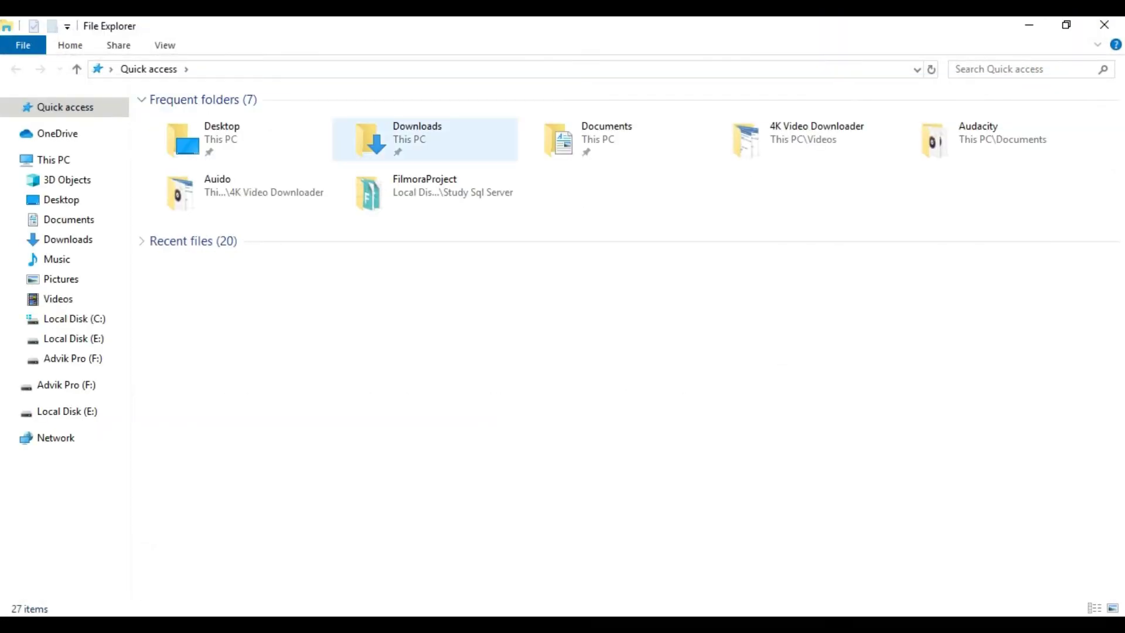
pyautogui.doubleClick(417, 139)
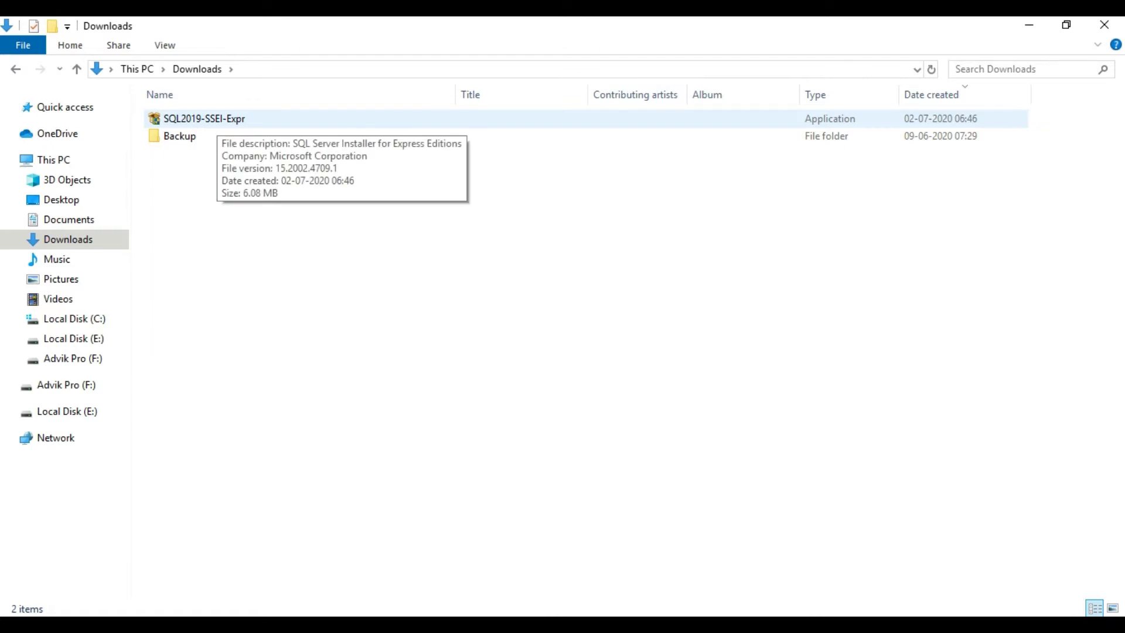
pyautogui.click(204, 118)
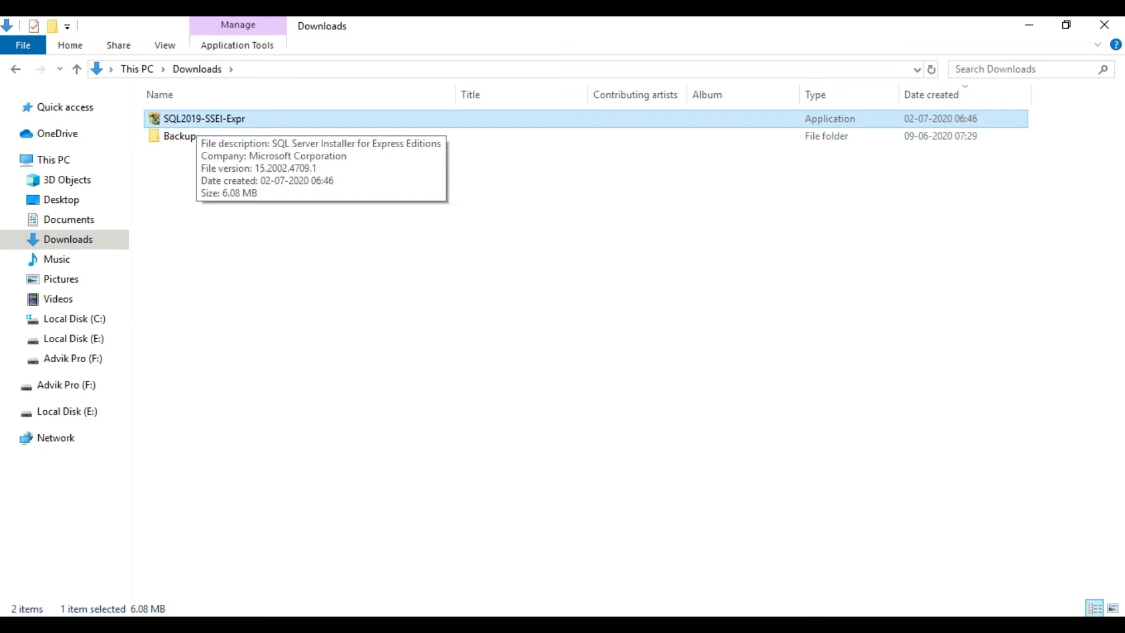
pyautogui.rightClick(261, 118)
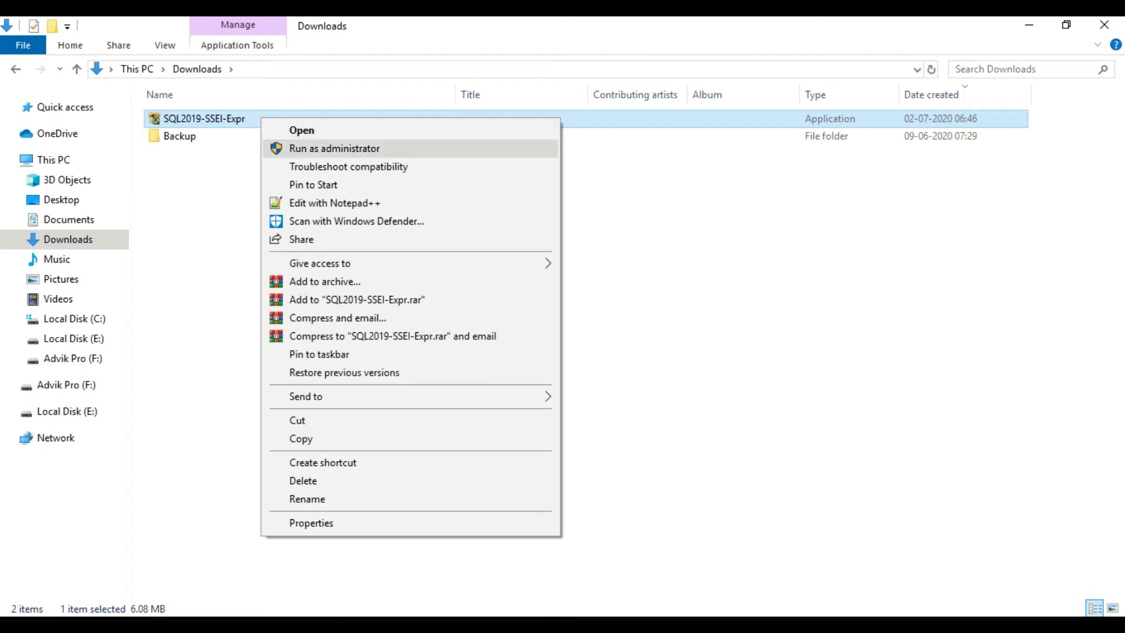
pyautogui.click(334, 148)
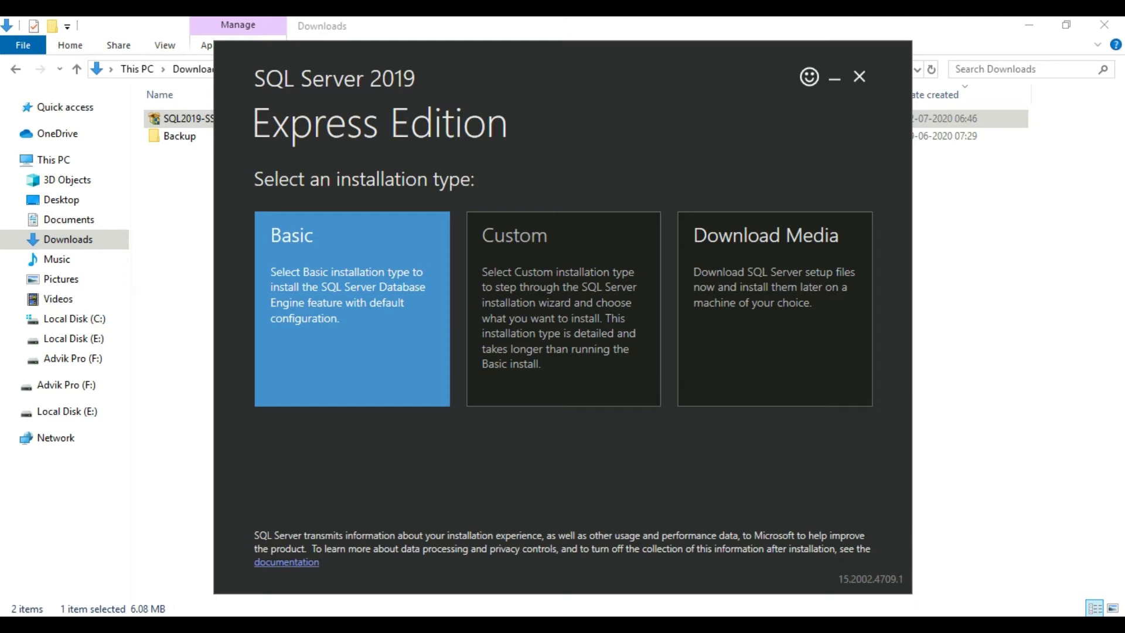
# Install SQL Server 2019 Express with the Basic installation type, accepting the license terms and keeping the default install location.
pyautogui.click(351, 309)
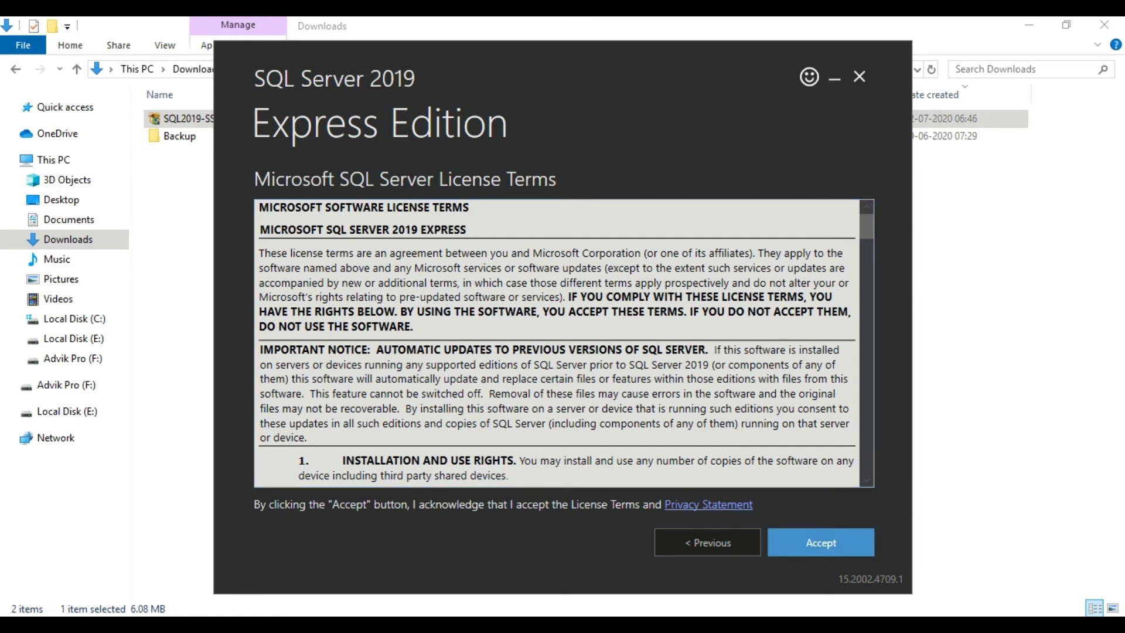
pyautogui.click(821, 542)
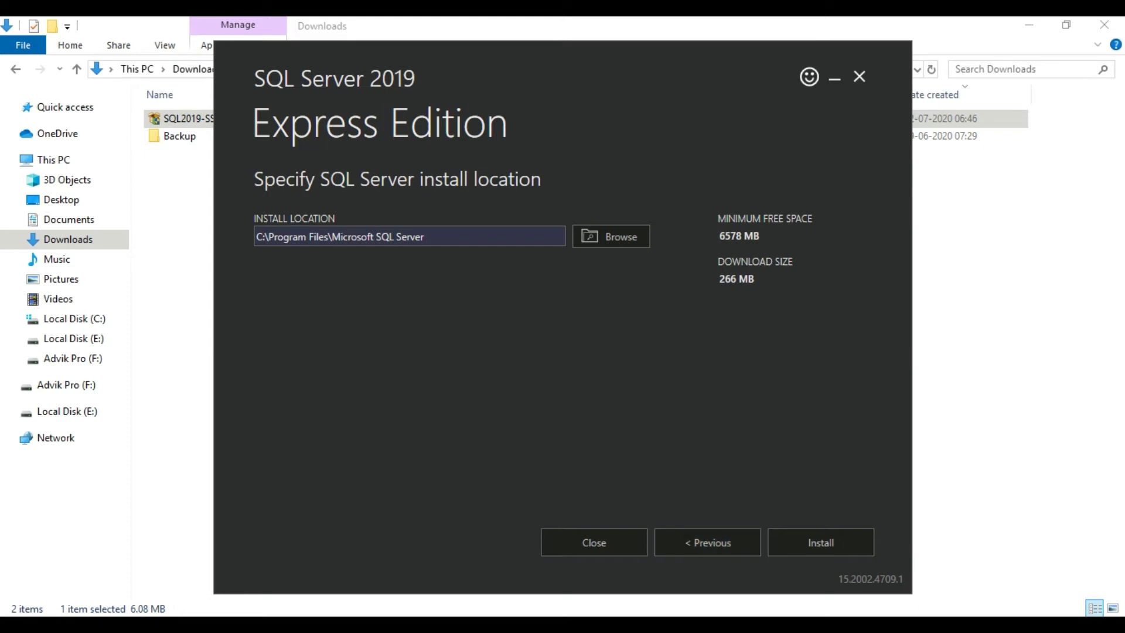
pyautogui.click(820, 543)
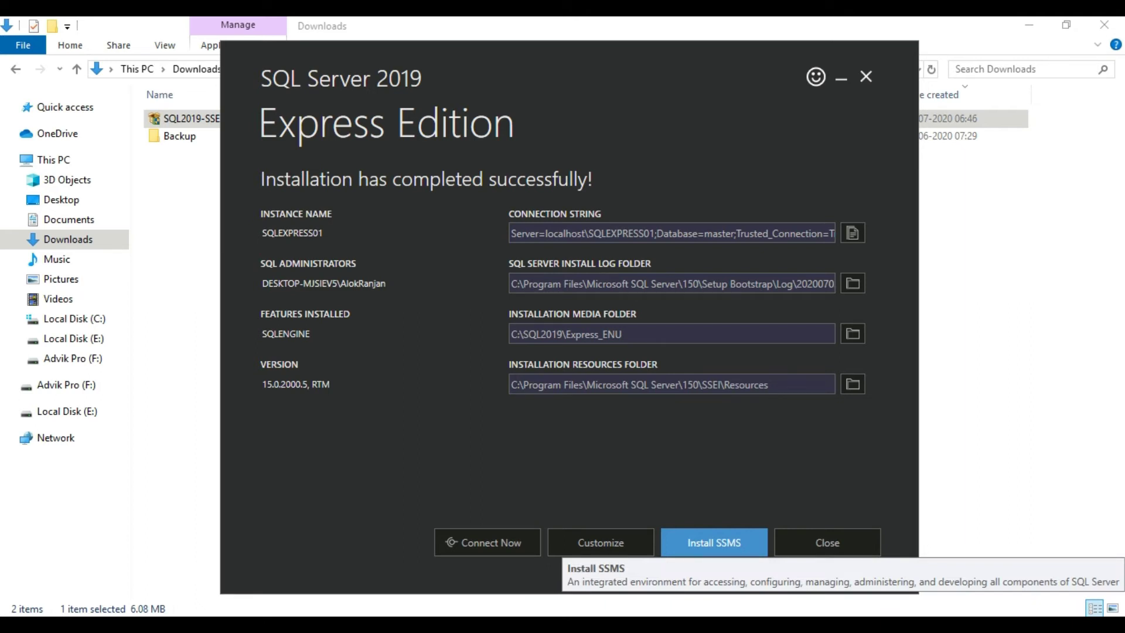
# Open the SSMS download page from the completed SQL Server installer and download SQL Server Management Studio (SSMS).
pyautogui.click(713, 542)
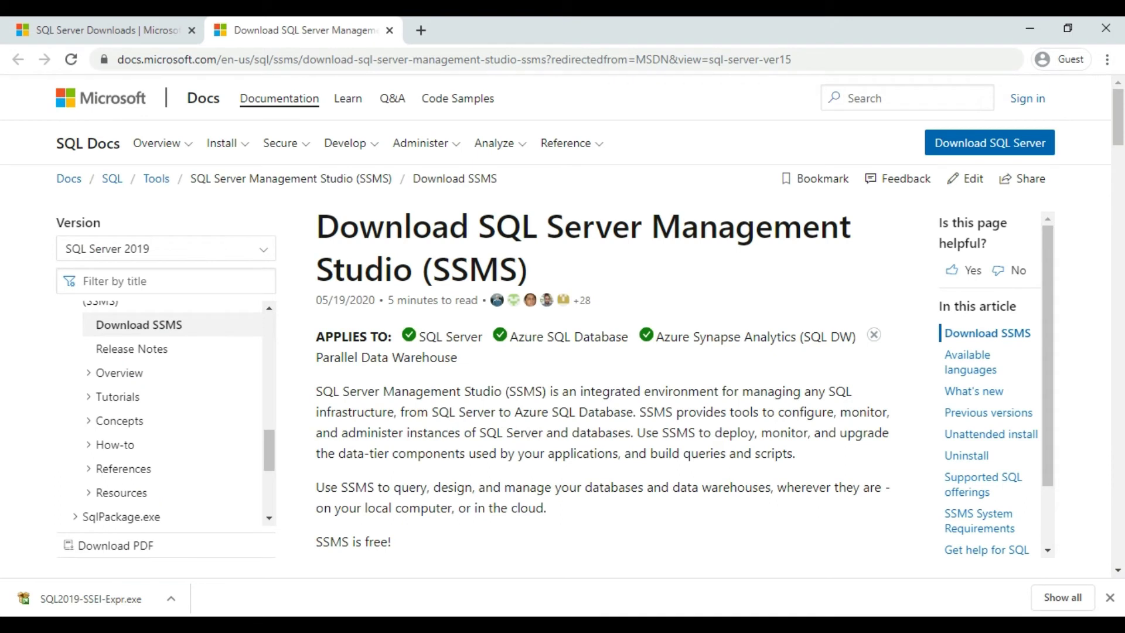
pyautogui.scroll(-3, 585, 323)
pyautogui.scroll(-1, 410, 351)
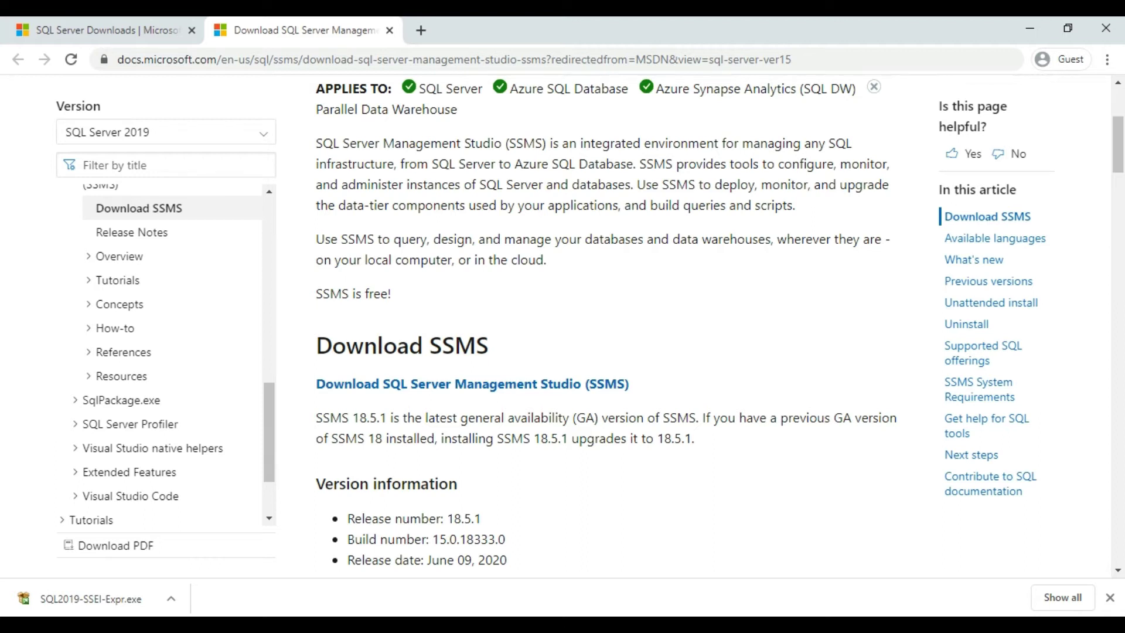
pyautogui.moveTo(629, 383); pyautogui.dragTo(316, 384)
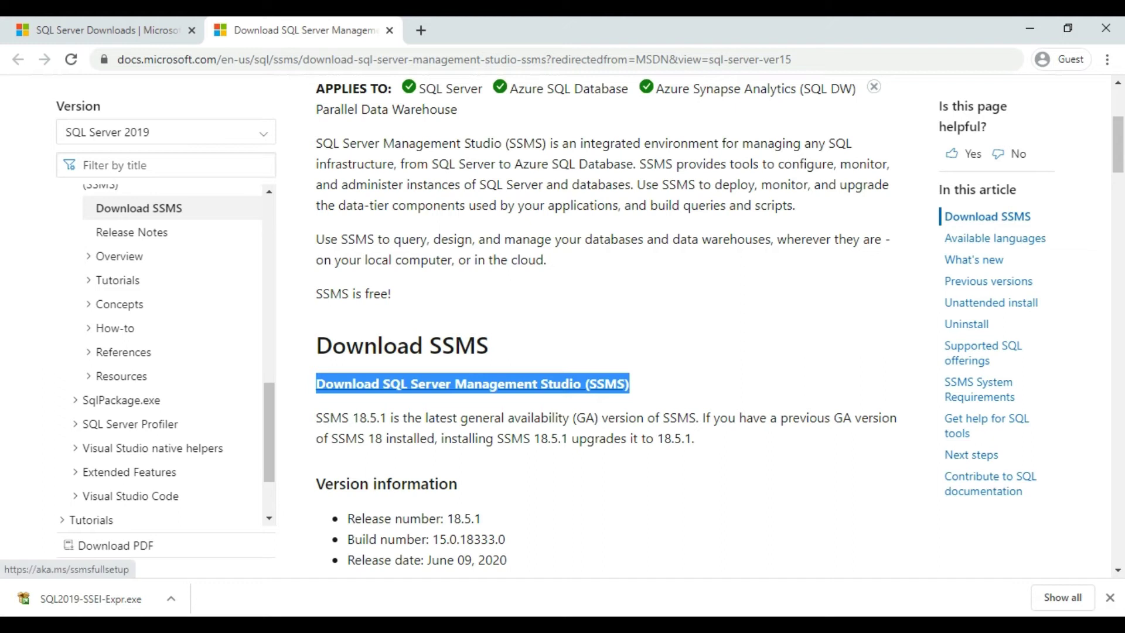
pyautogui.click(472, 384)
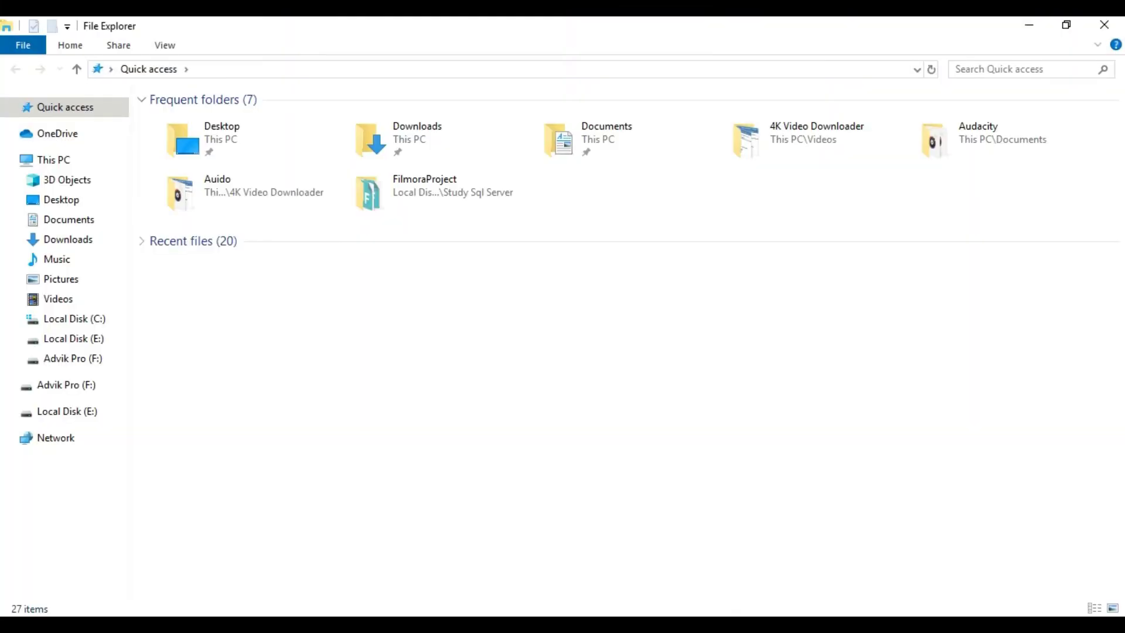
# Run SSMS-Setup-ENU from the Downloads folder as administrator and install Management Studio 18.5.1 in its default location, closing the setup when done.
pyautogui.doubleClick(417, 139)
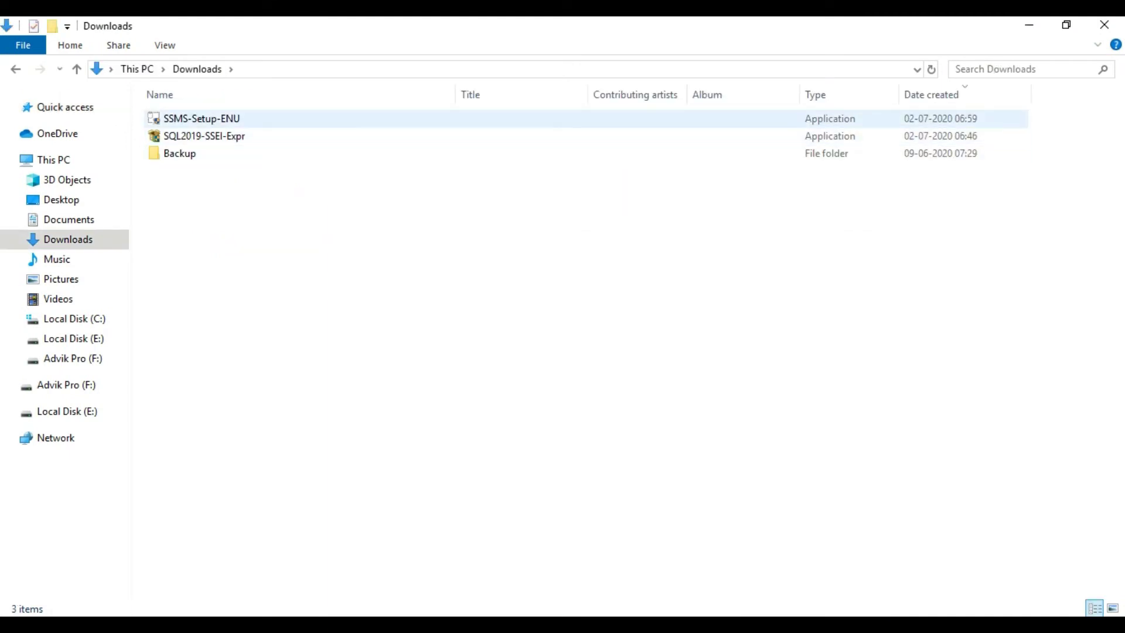
pyautogui.click(201, 119)
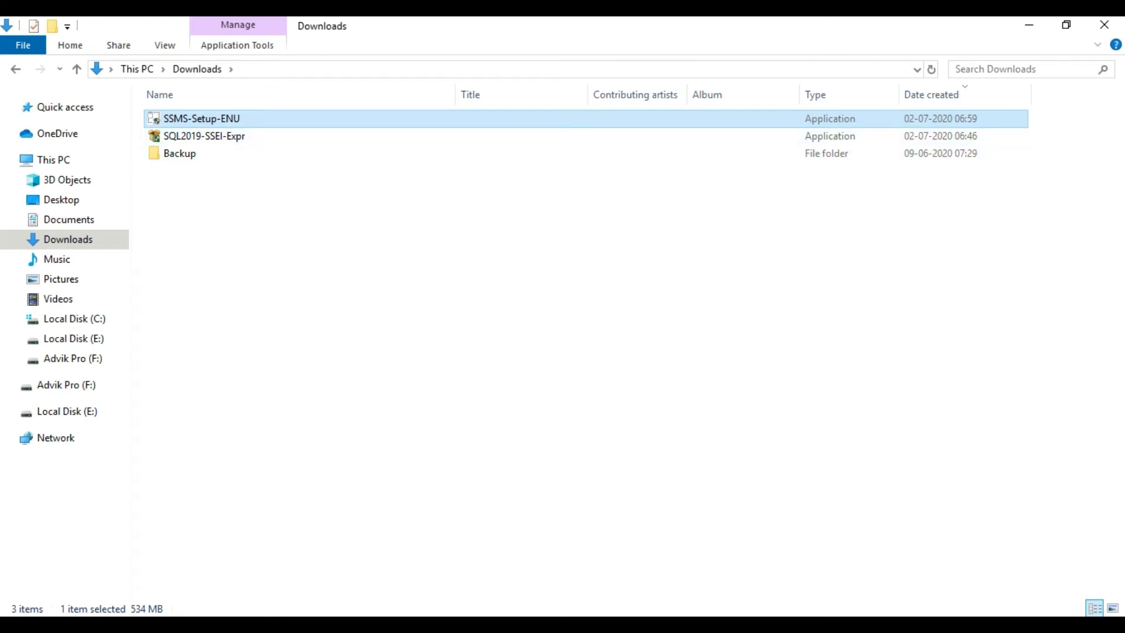
pyautogui.rightClick(228, 122)
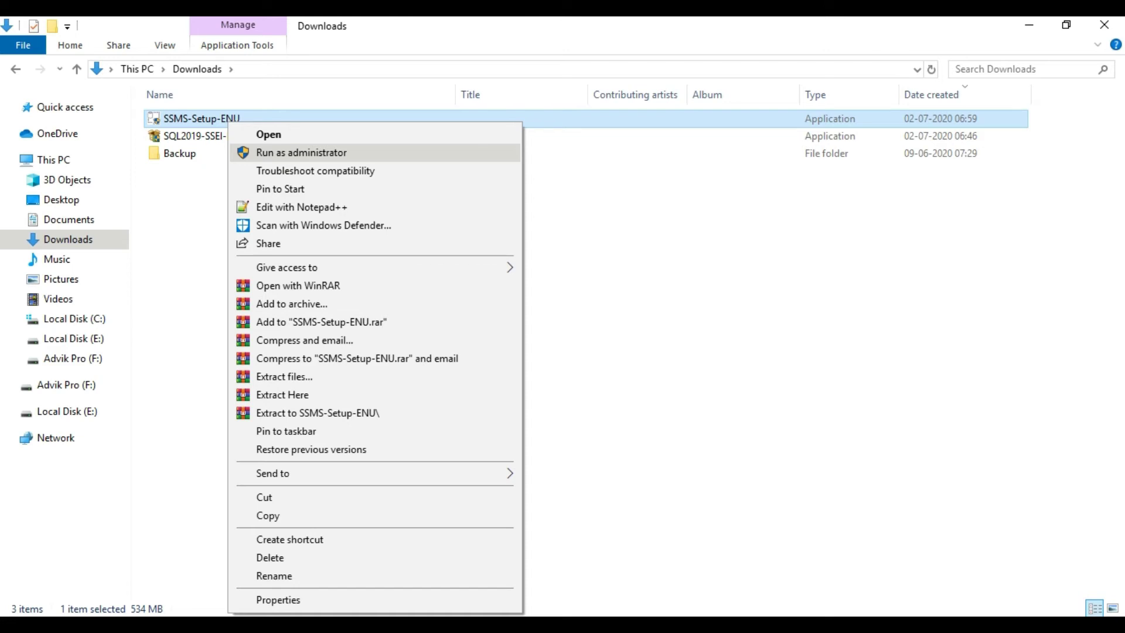
pyautogui.click(301, 153)
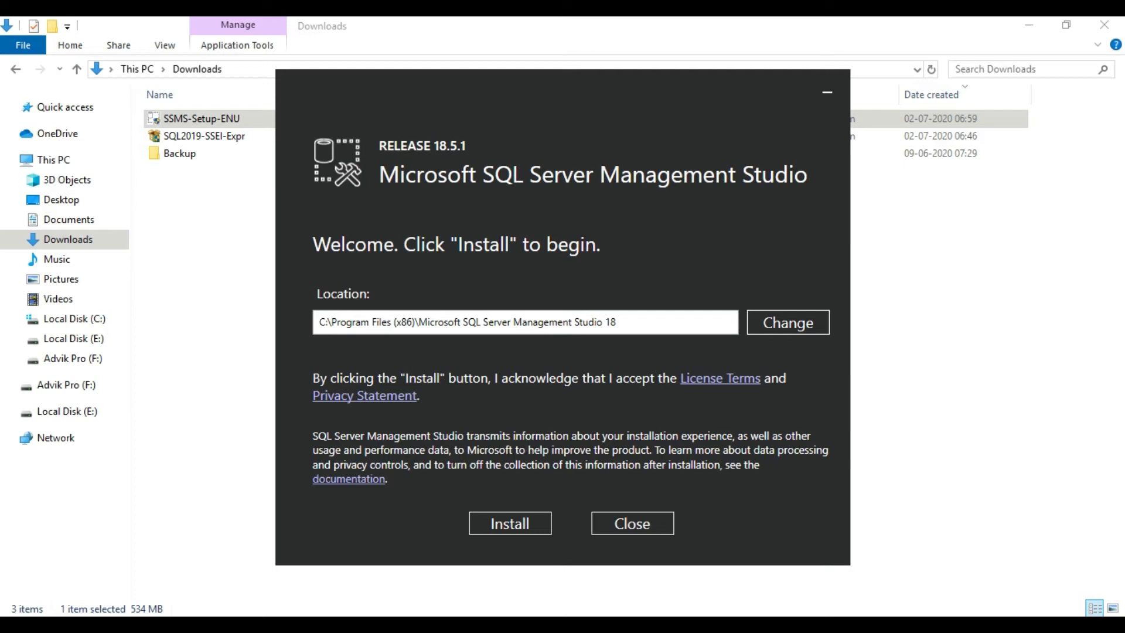
pyautogui.press('Return')
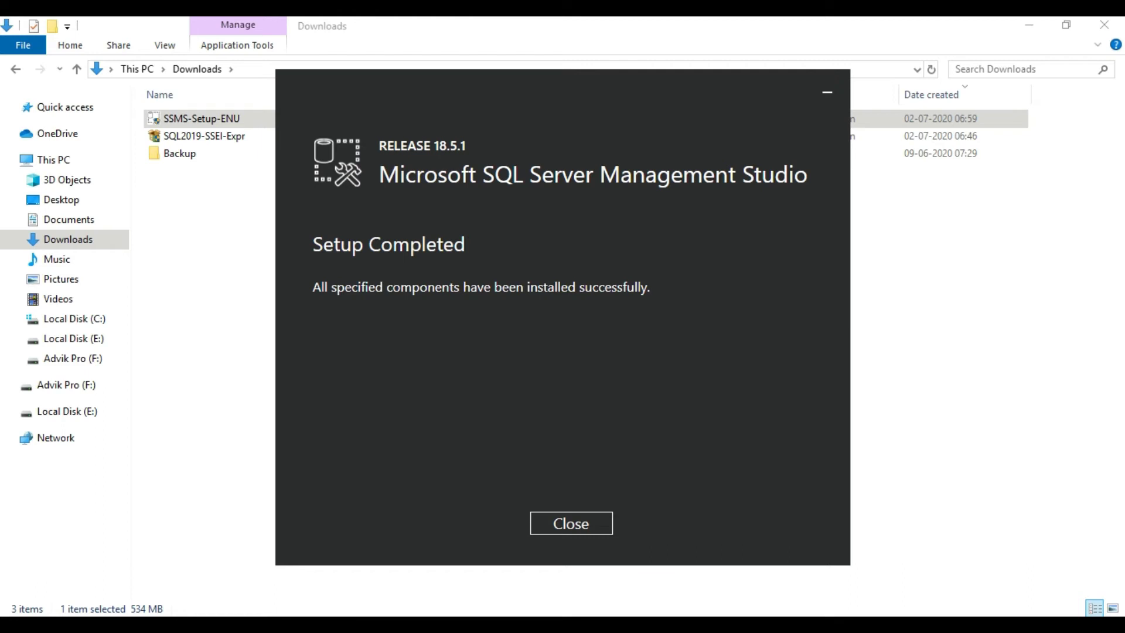
pyautogui.press('Return')
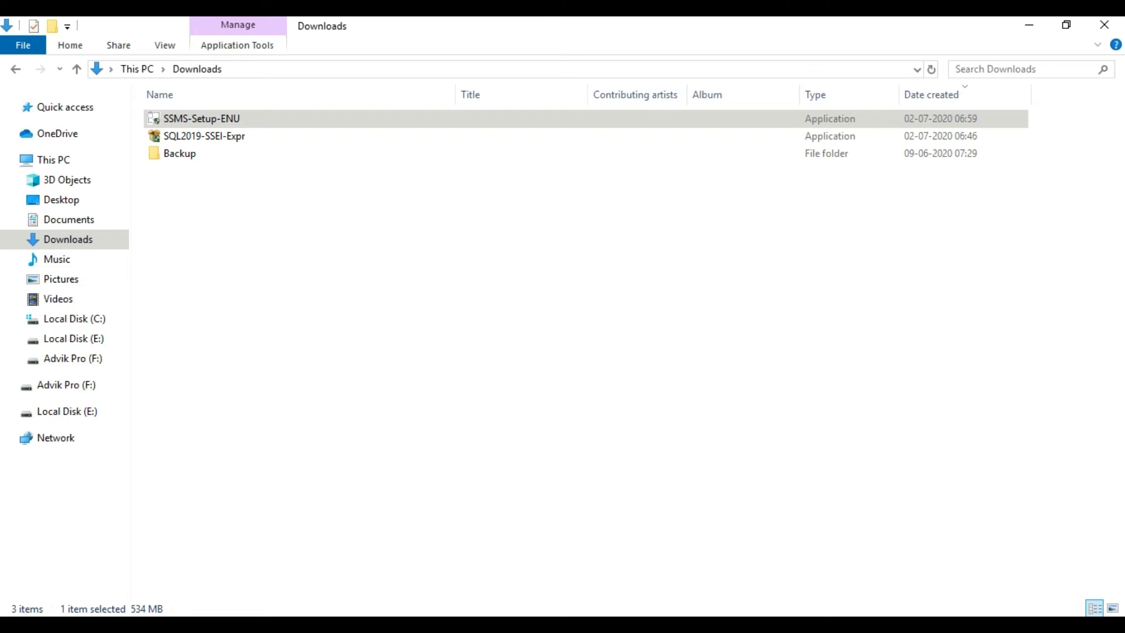
# Return to the SQL Server 2019 Express installer window, close it and confirm the exit.
pyautogui.hotkey('alt', 'Tab')
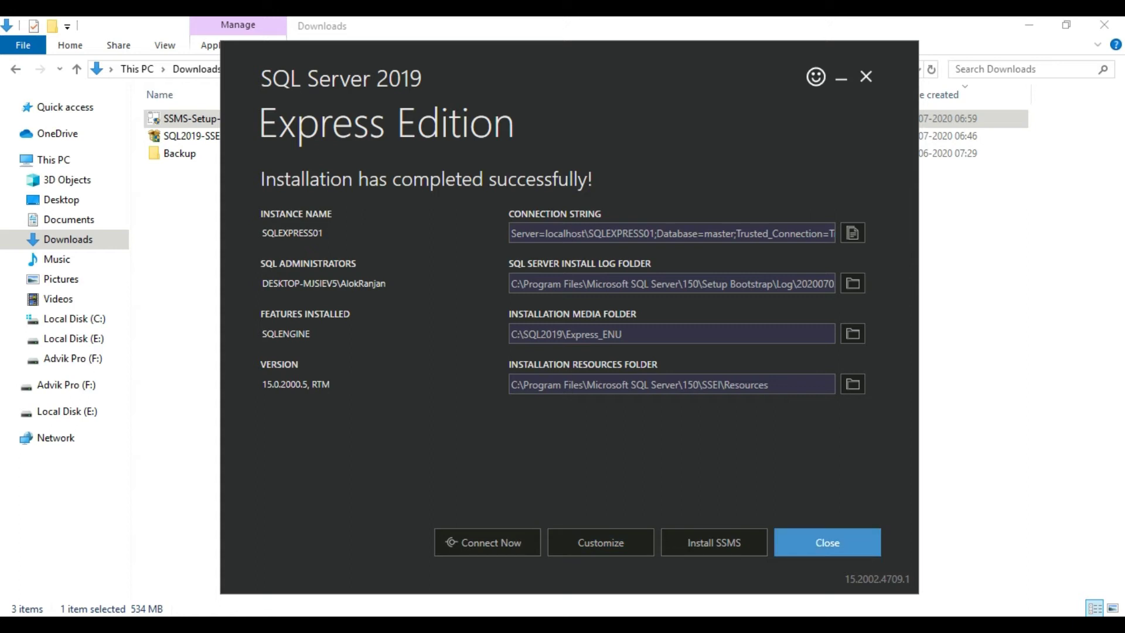
pyautogui.click(827, 542)
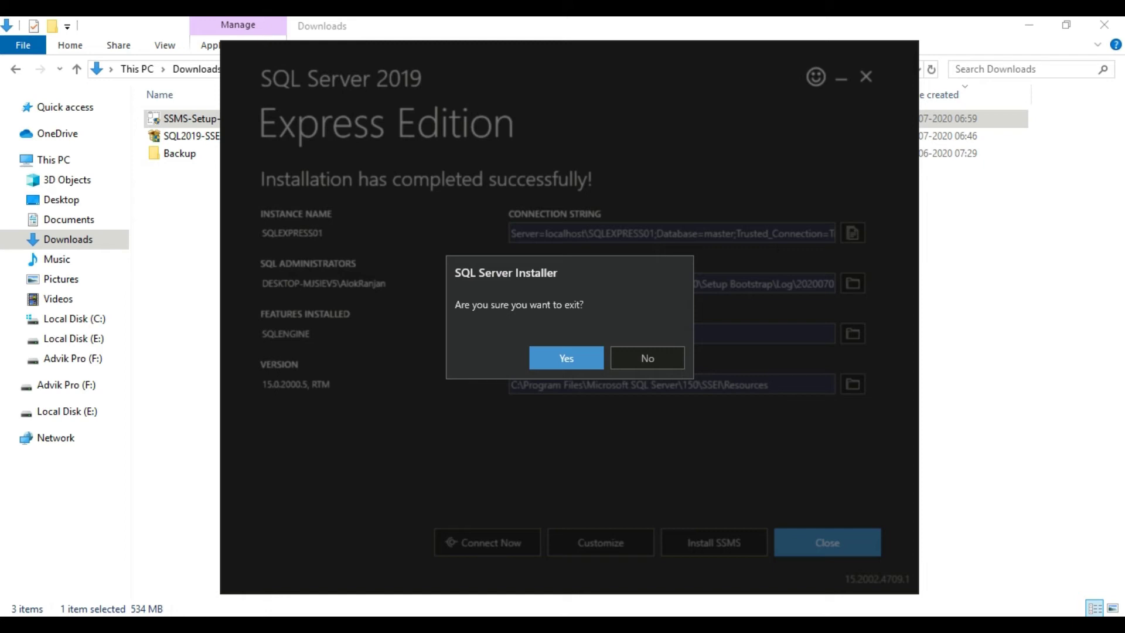
pyautogui.press('Return')
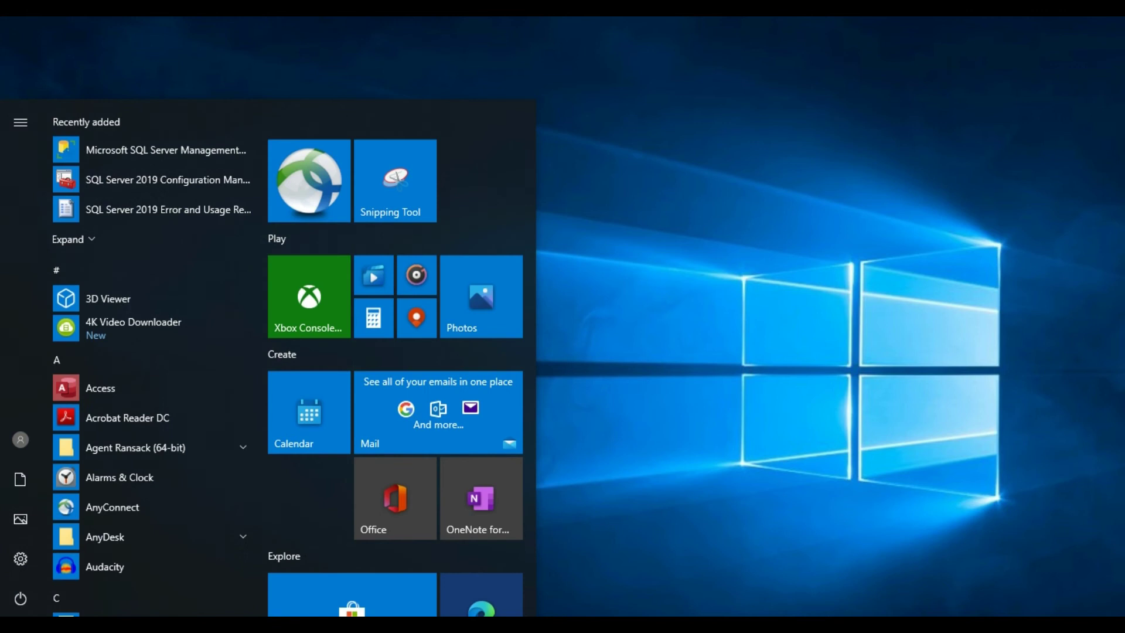
# Search Windows for "ssms" to start SQL Server Management Studio 18, and connect to the SQLEXPRESS01 Database Engine with Windows Authentication.
pyautogui.write('ss')
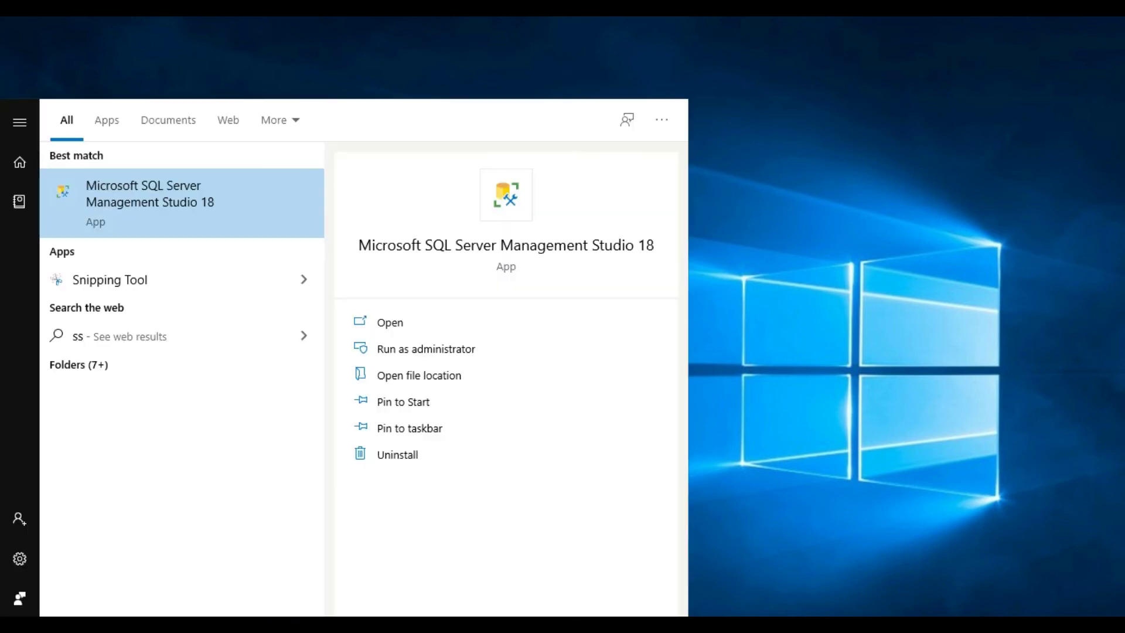
pyautogui.write('ms')
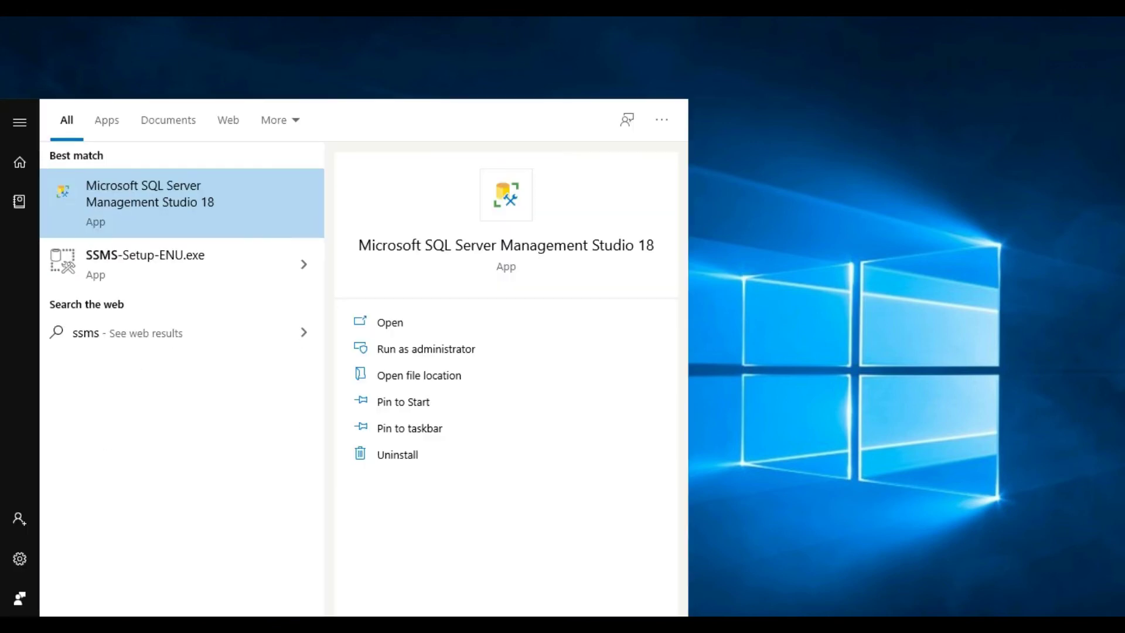
pyautogui.press('Return')
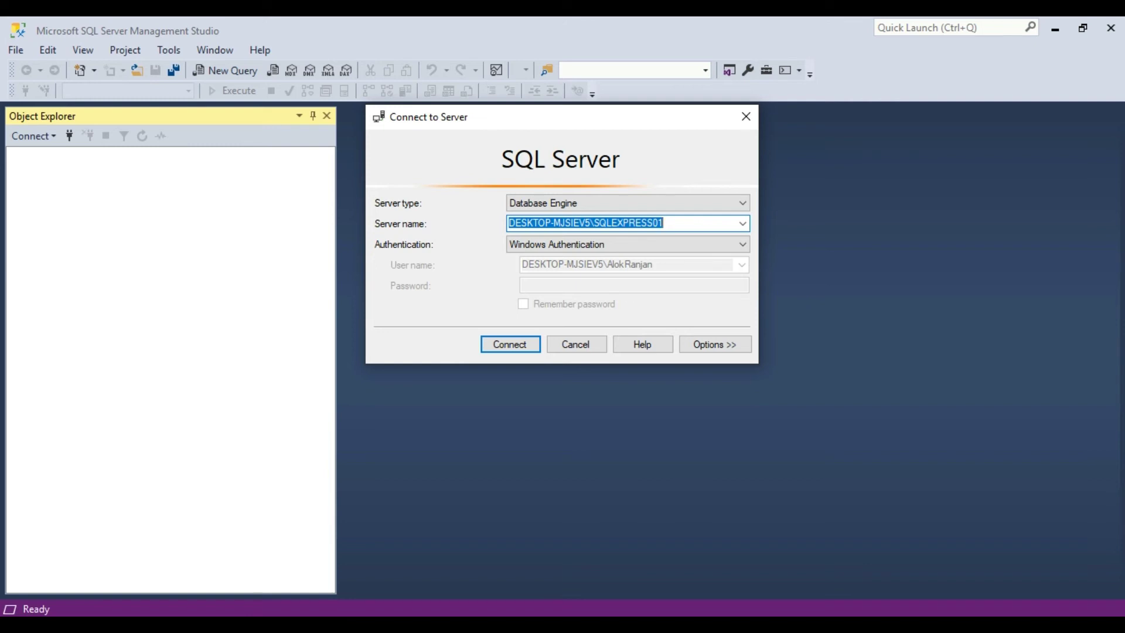
pyautogui.click(665, 223)
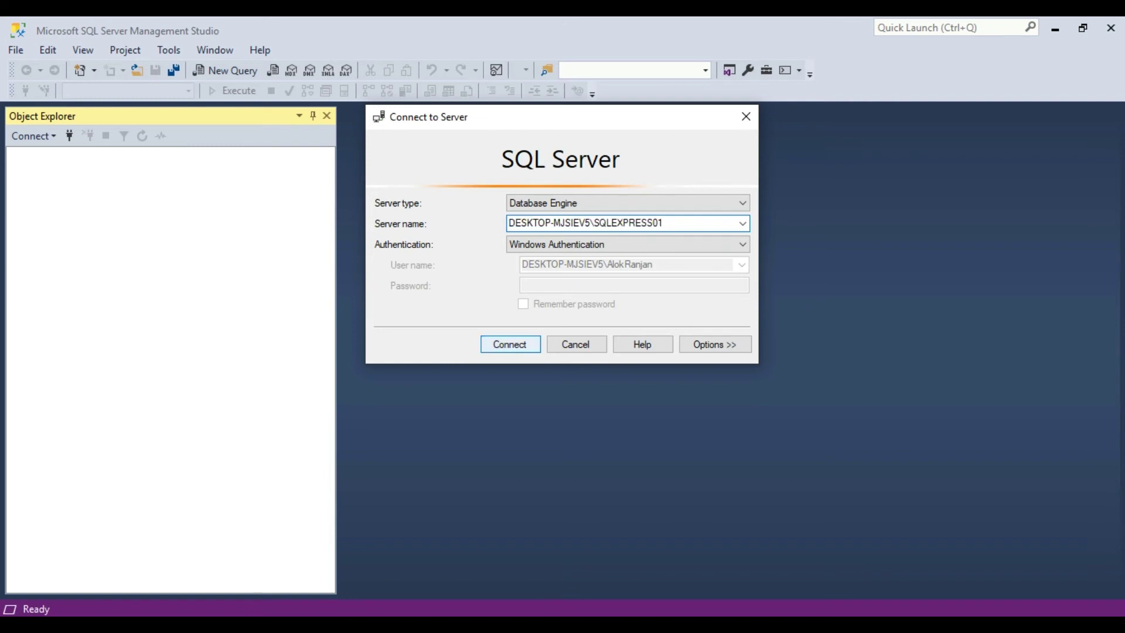
pyautogui.press('Return')
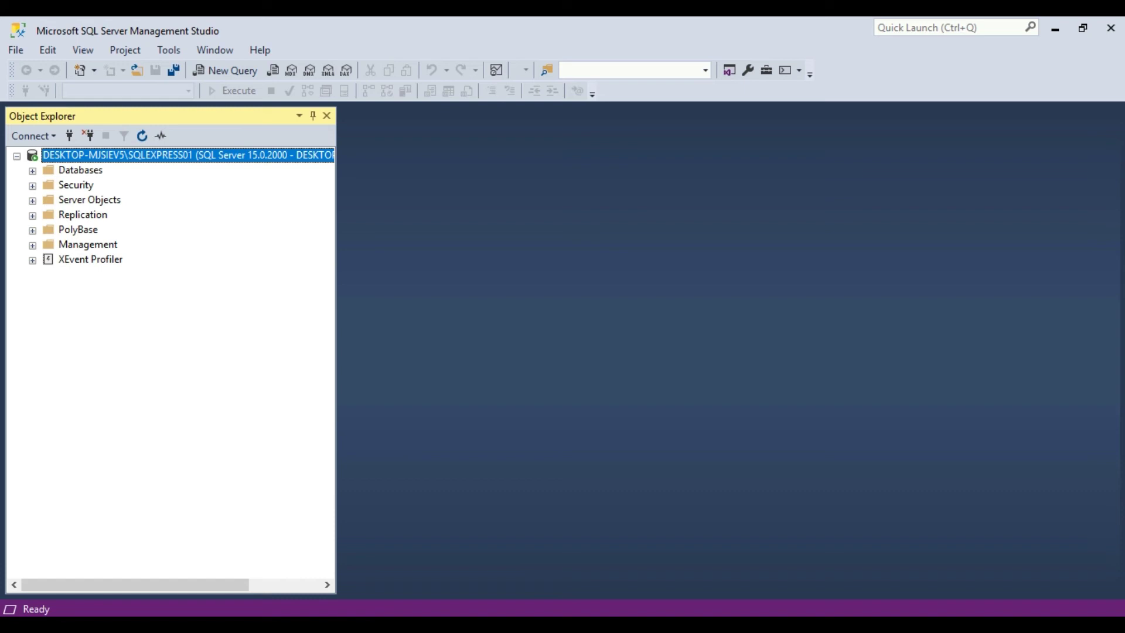
# Create a new database named myFirstDatabase under the server's Databases folder, keeping the default owner and file settings.
pyautogui.click(80, 170)
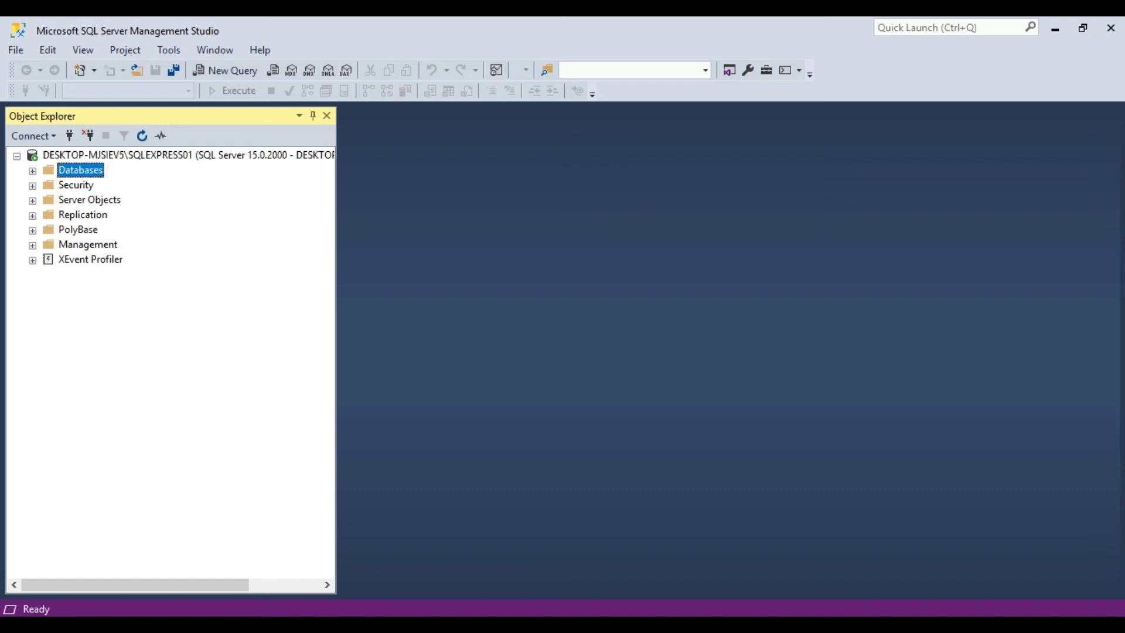
pyautogui.press('Right')
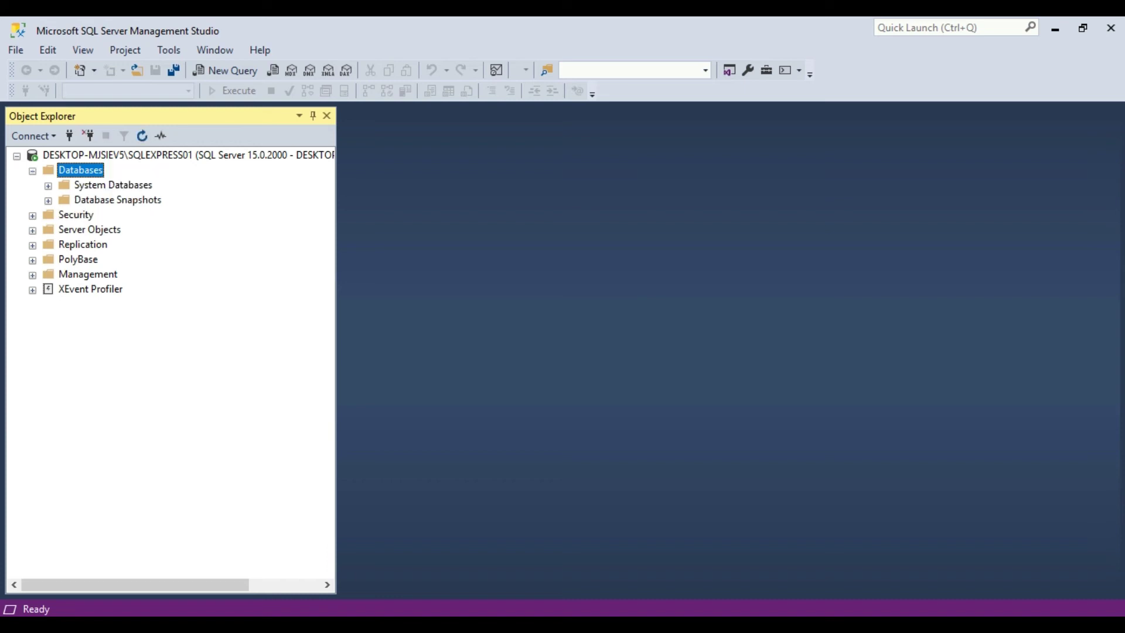
pyautogui.hotkey('shift', 'F10')
pyautogui.press('Down')
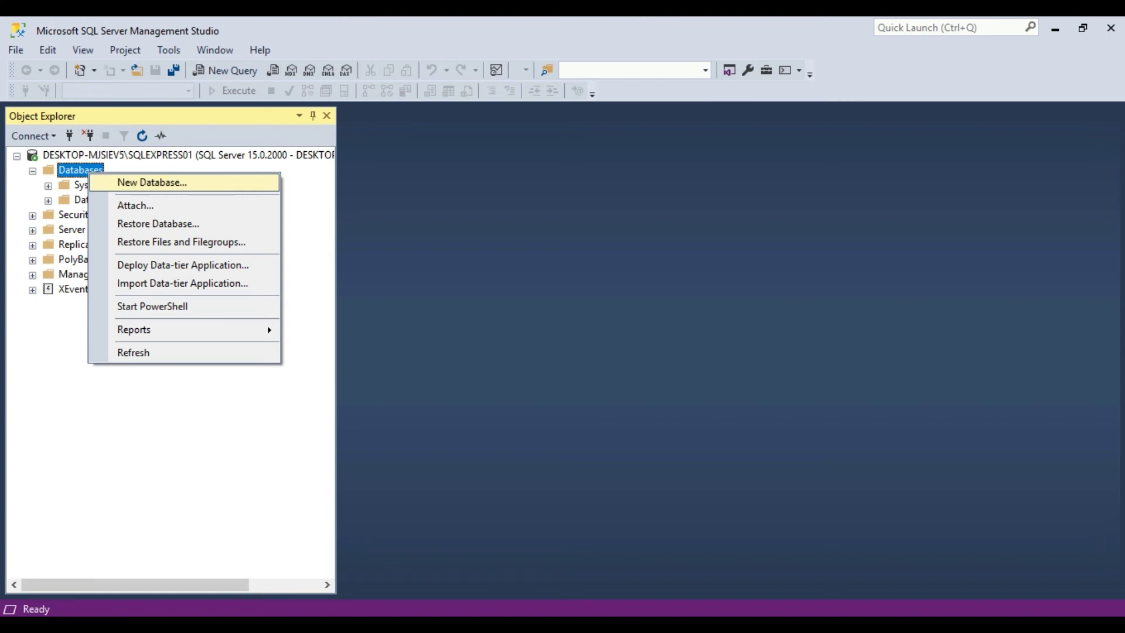
pyautogui.press('Return')
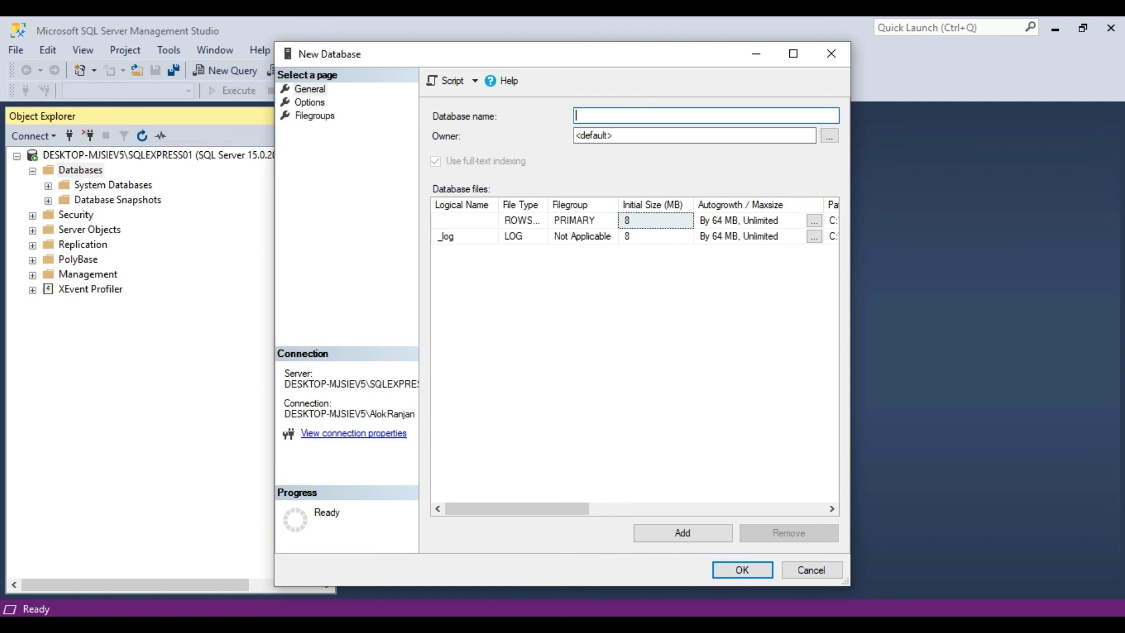
pyautogui.write('myFirstDatabase')
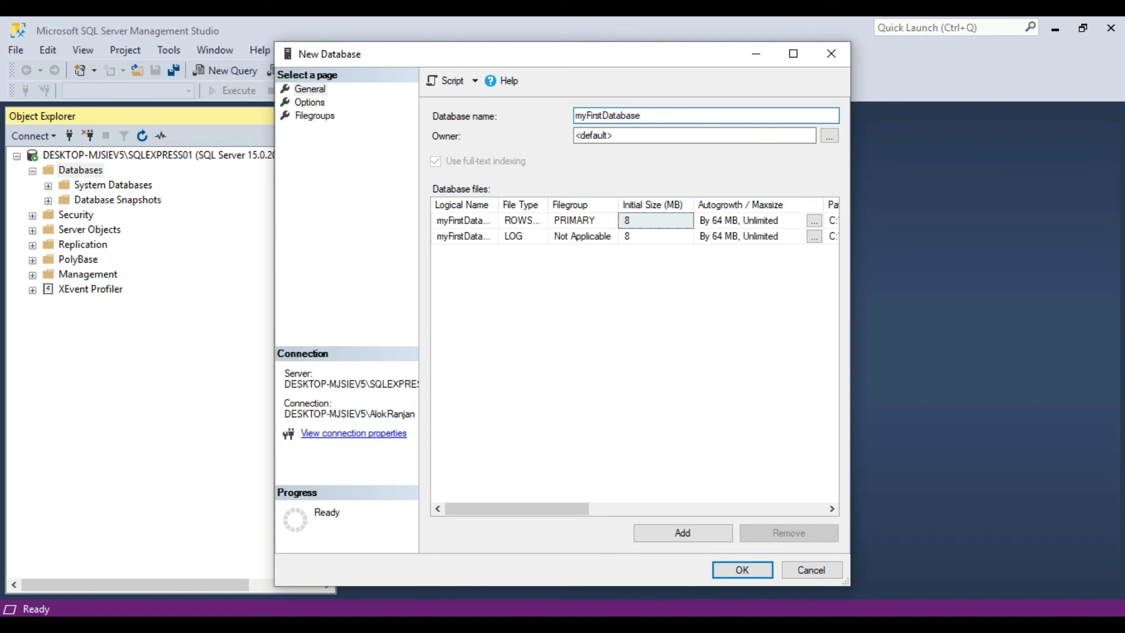
pyautogui.press('Return')
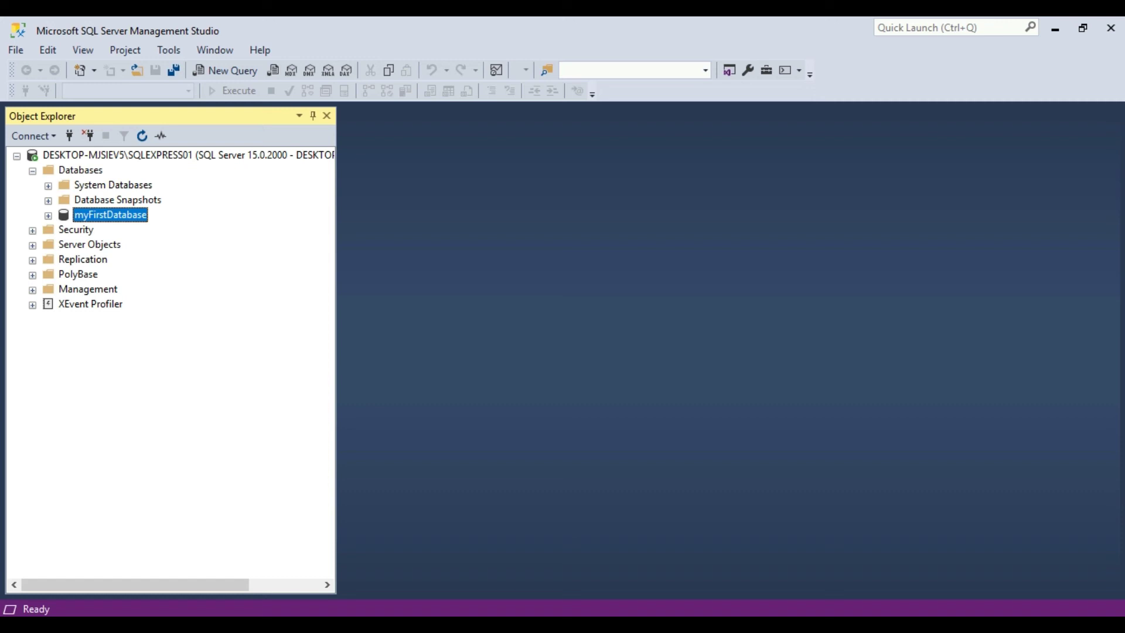
# Start designing a new standard table in the Tables folder of myFirstDatabase.
pyautogui.press('Right')
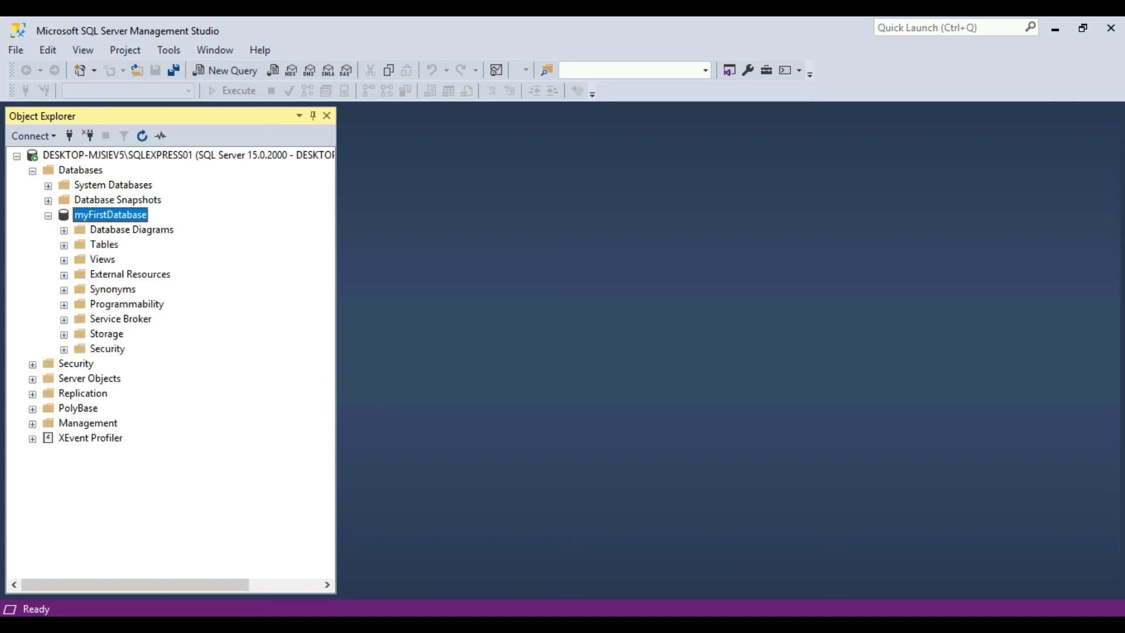
pyautogui.click(104, 244)
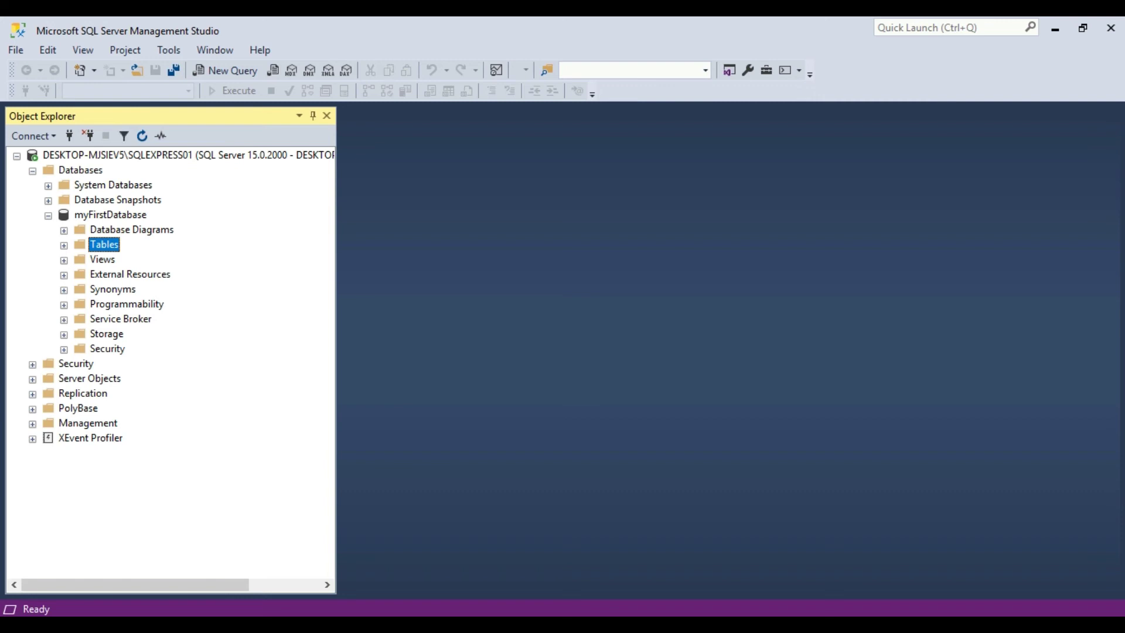
pyautogui.hotkey('shift', 'F10')
pyautogui.press('Down')
pyautogui.press('Right')
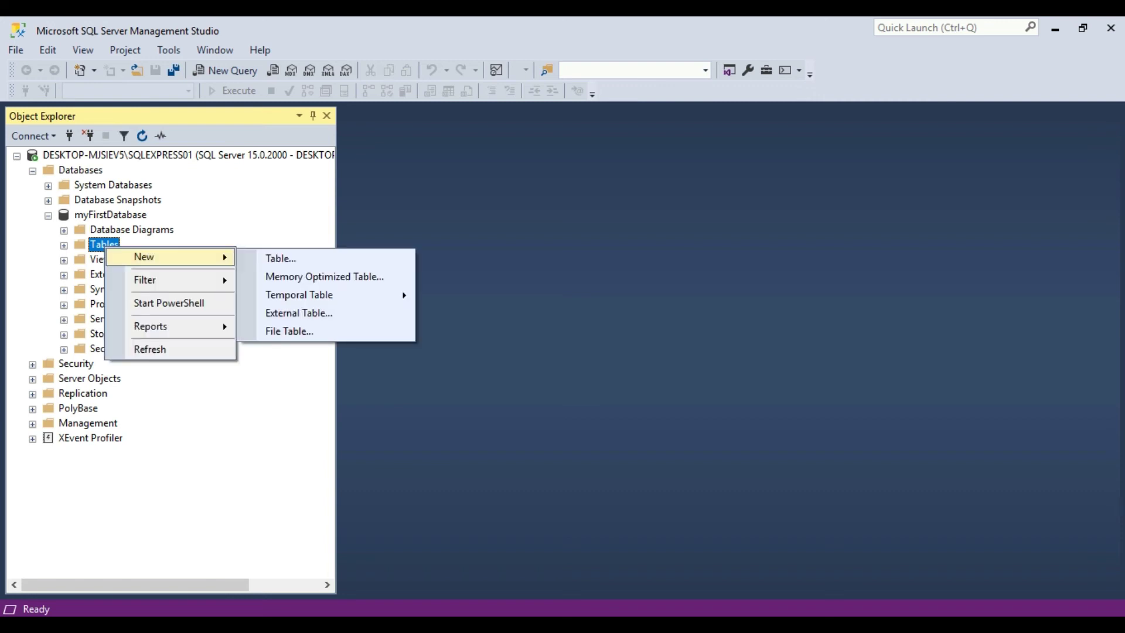
pyautogui.press('Down')
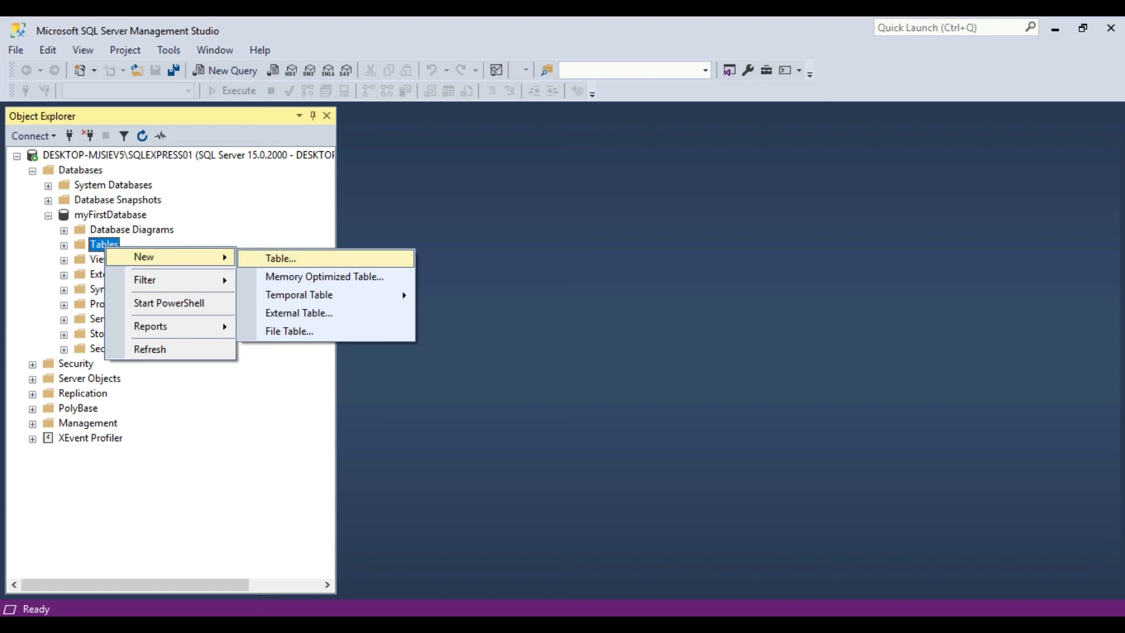
pyautogui.press('Return')
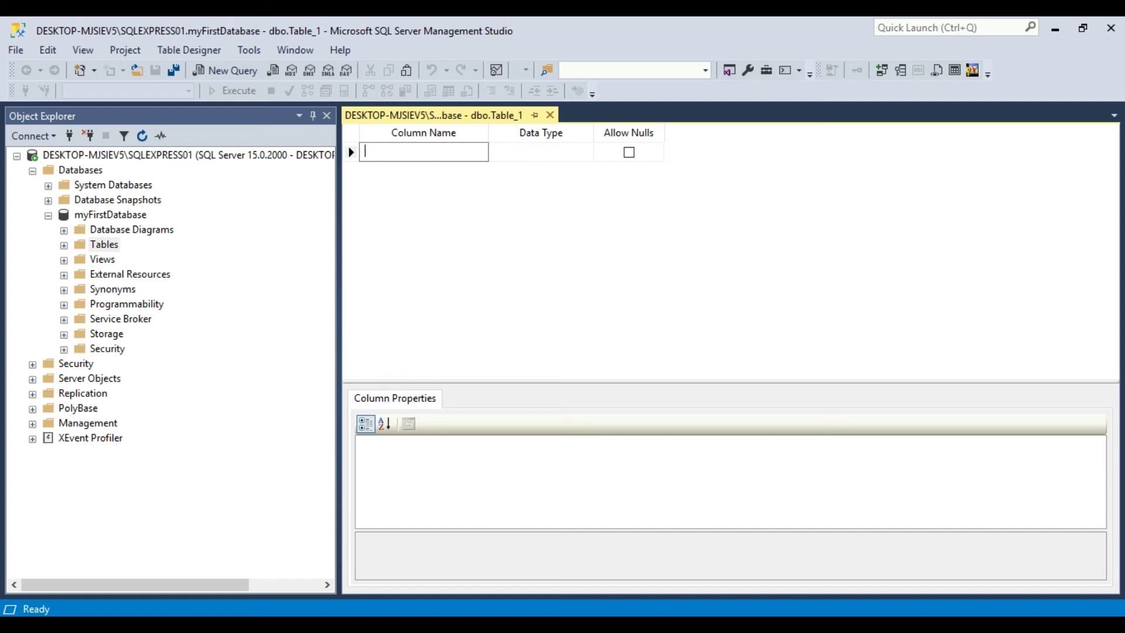
# Define two table columns that allow nulls: Id with data type int and Name with data type varchar(50).
pyautogui.write('Id')
pyautogui.press('Tab')
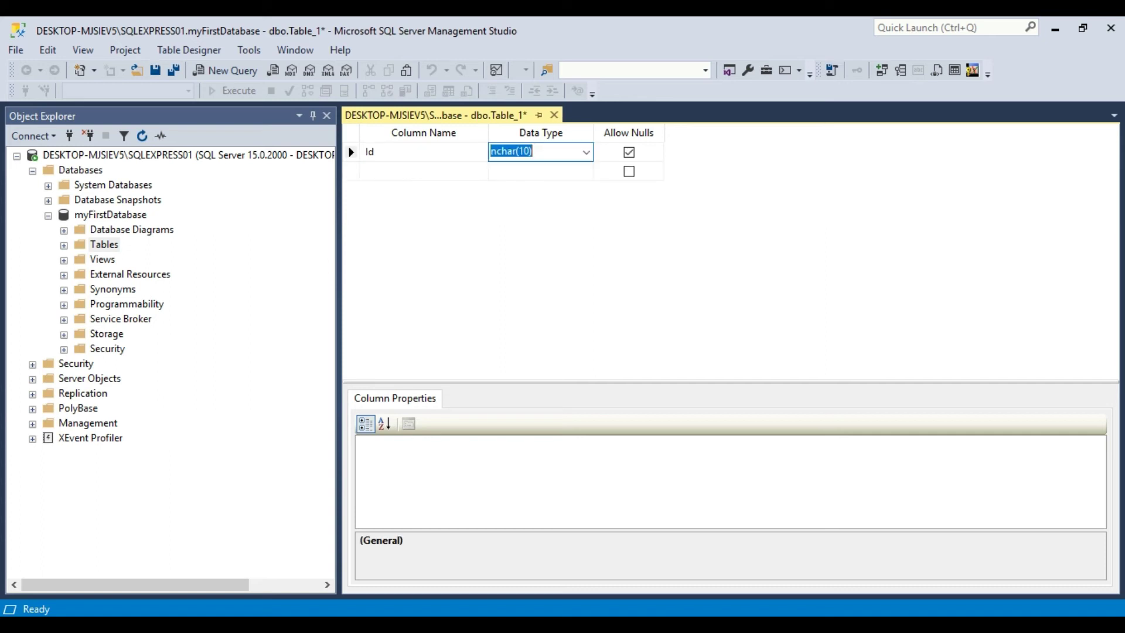
pyautogui.write('int')
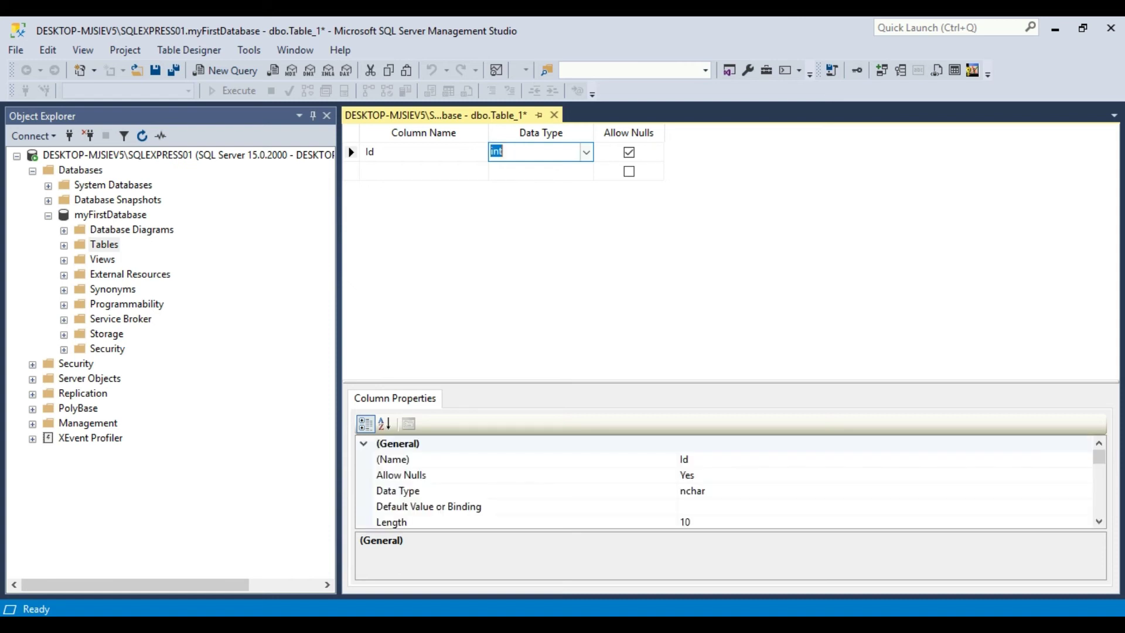
pyautogui.press('Return')
pyautogui.press('Tab')
pyautogui.press('Tab')
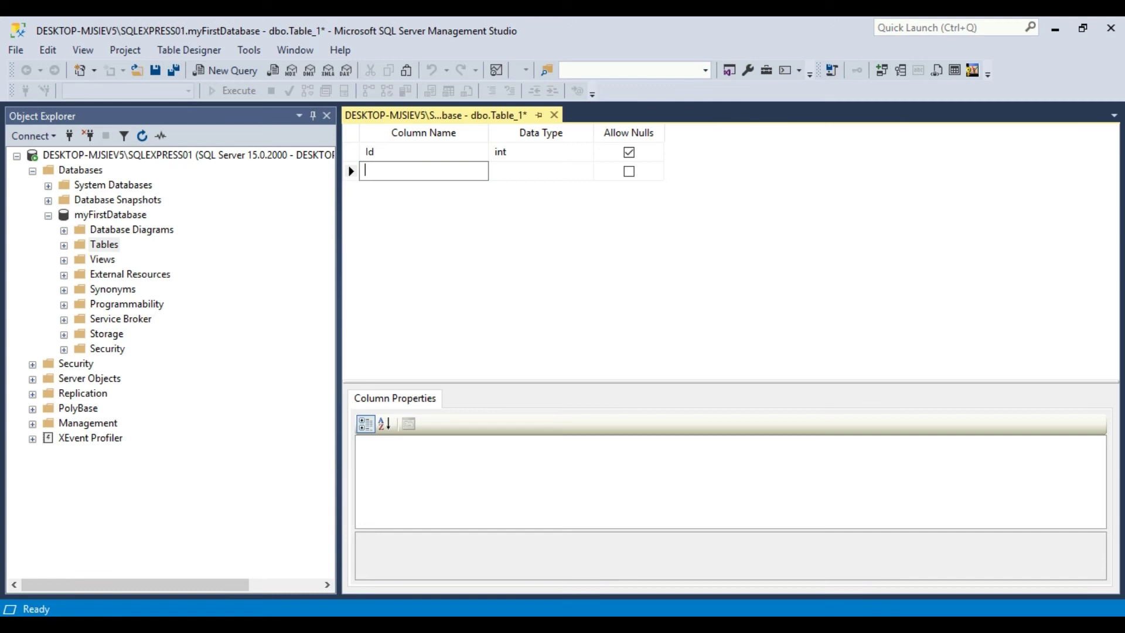
pyautogui.write('Name')
pyautogui.press('Tab')
pyautogui.write('va')
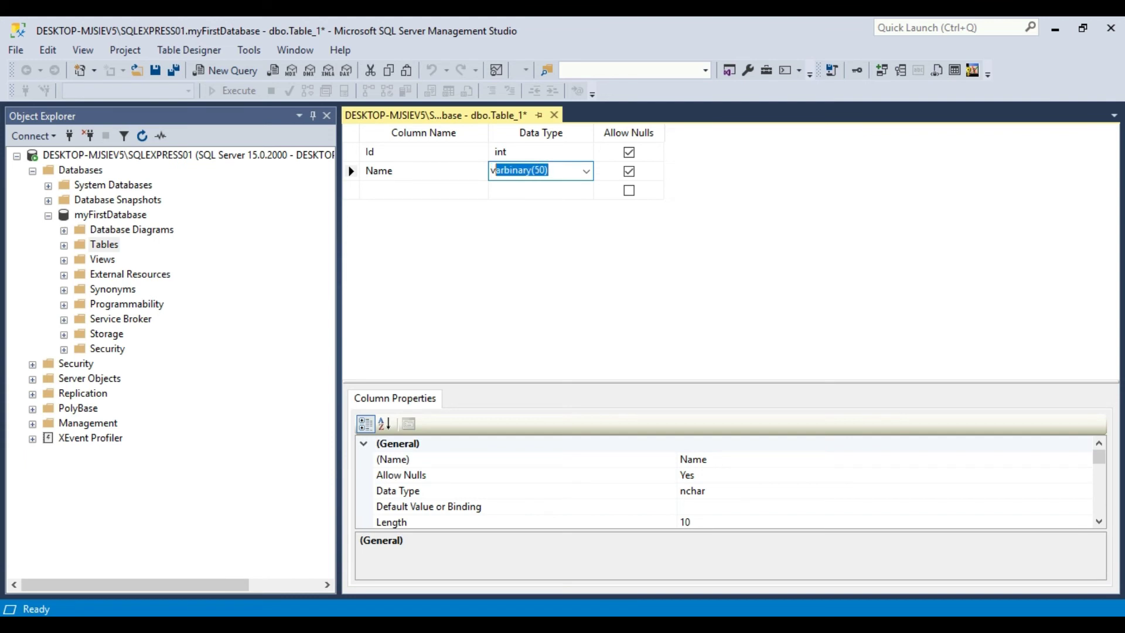
pyautogui.write('rc')
pyautogui.press('Tab')
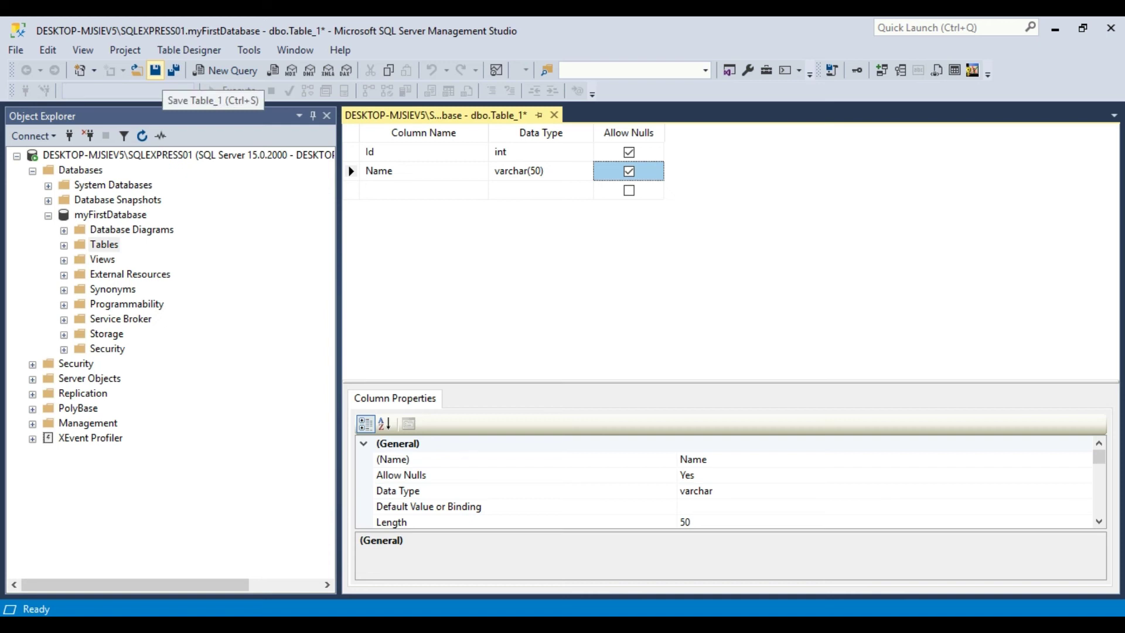
# Save the new table under the name Customer and close its design window.
pyautogui.click(156, 70)
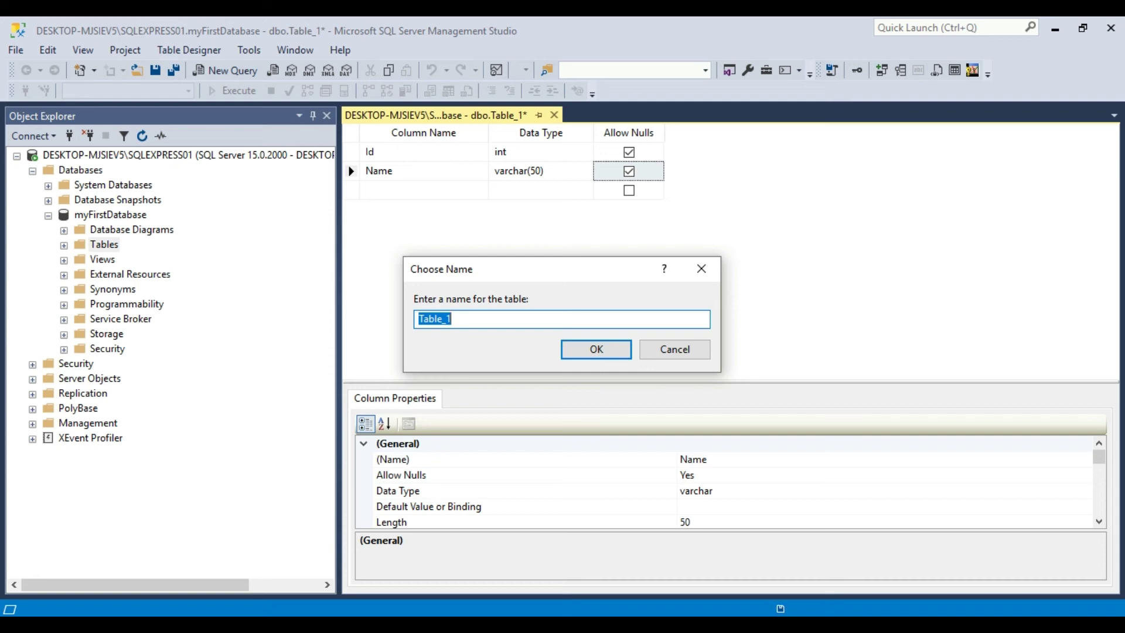
pyautogui.write('Customer')
pyautogui.press('Return')
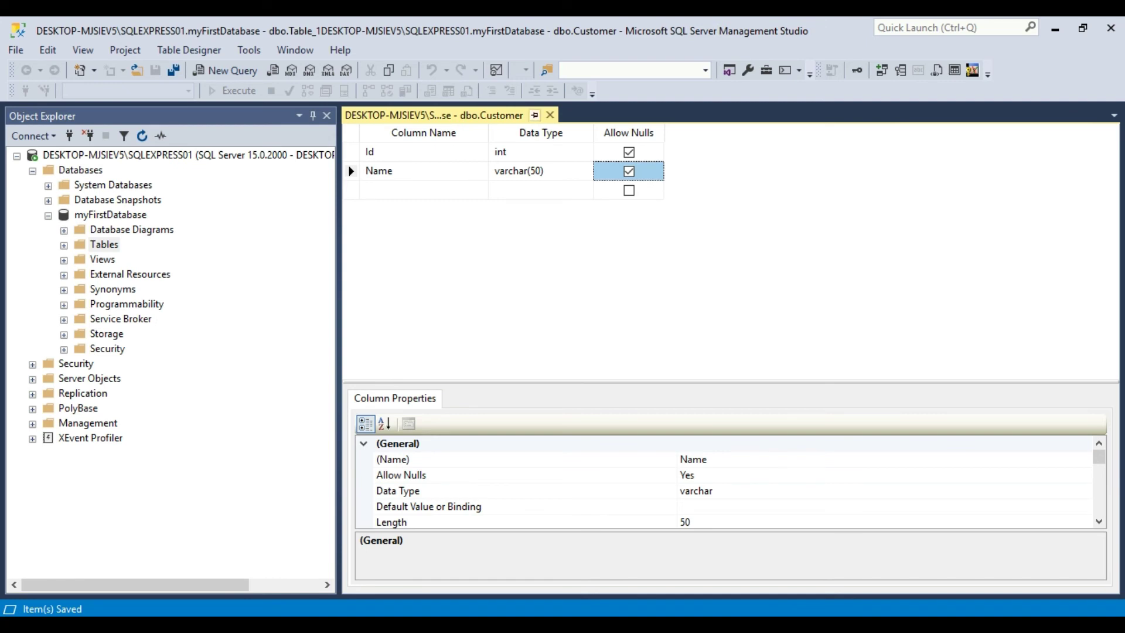
pyautogui.click(550, 115)
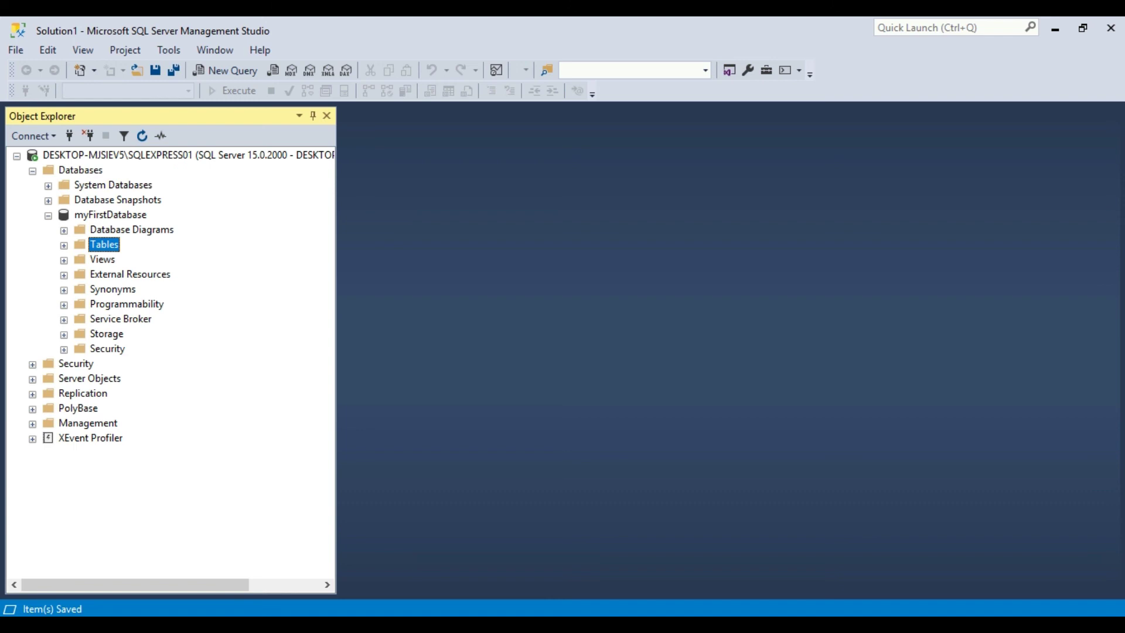
# Open the top 200 rows of the dbo.Customer table in myFirstDatabase for editing.
pyautogui.press('Right')
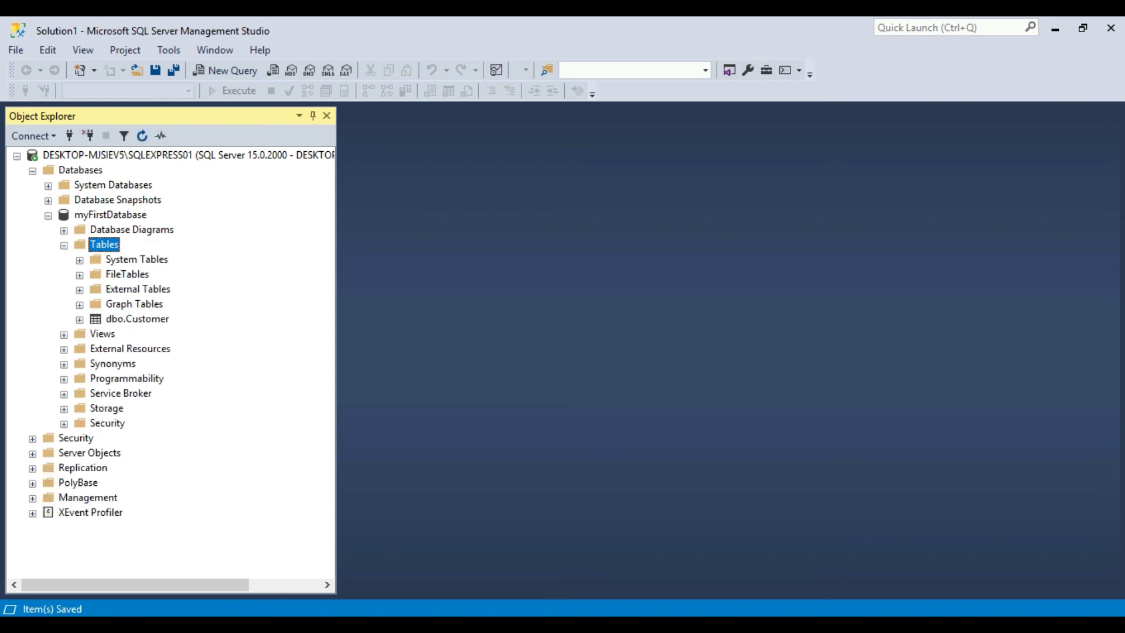
pyautogui.click(137, 318)
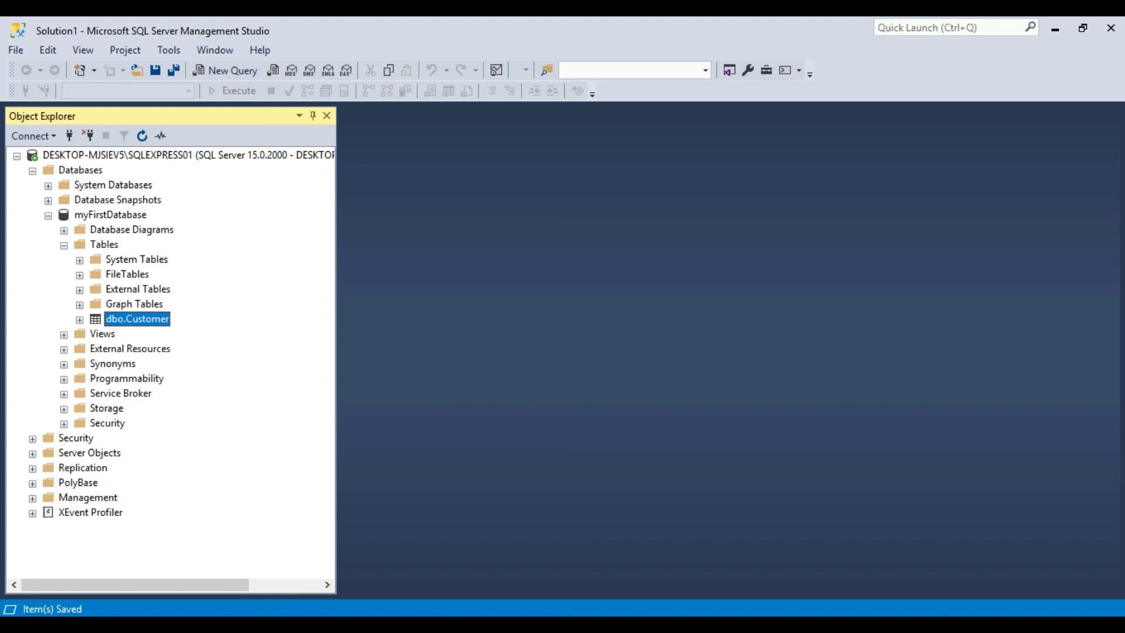
pyautogui.hotkey('shift', 'F10')
pyautogui.press('Down')
pyautogui.press('Down')
pyautogui.press('Down')
pyautogui.press('Down')
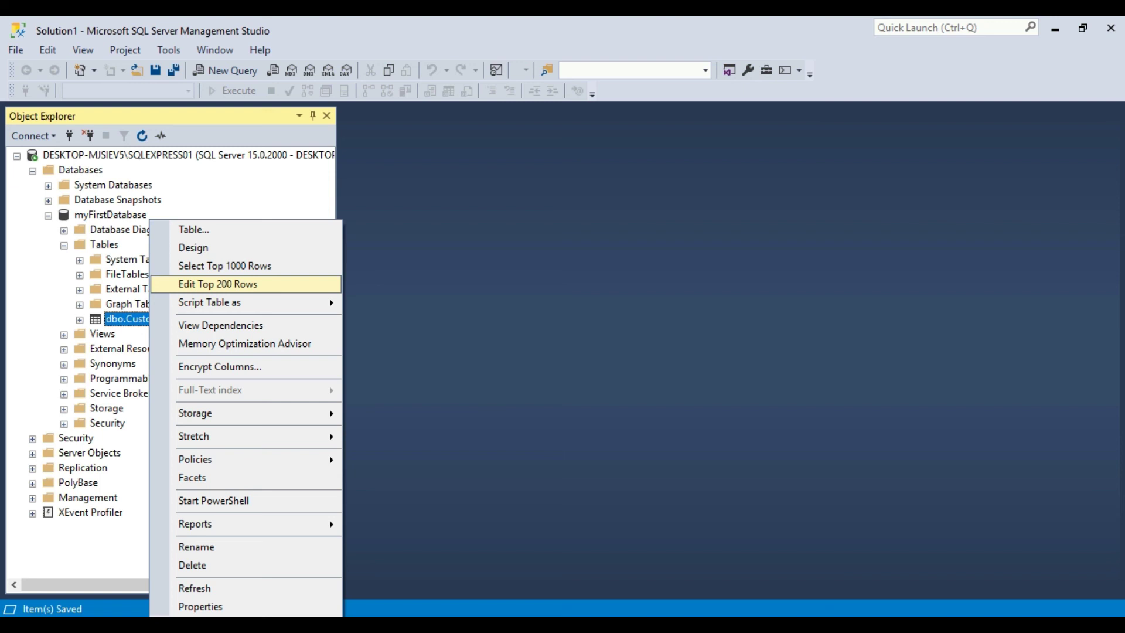
pyautogui.press('Return')
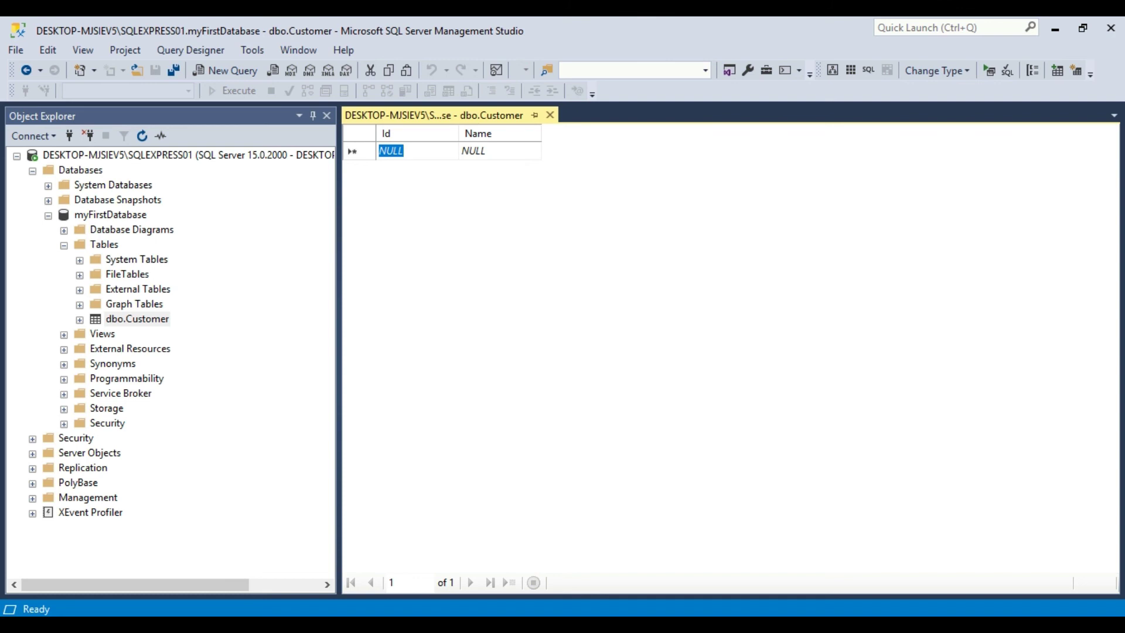
# Add a record to the Customer table with Id 1 and the customer's first name.
pyautogui.write('1')
pyautogui.press('Tab')
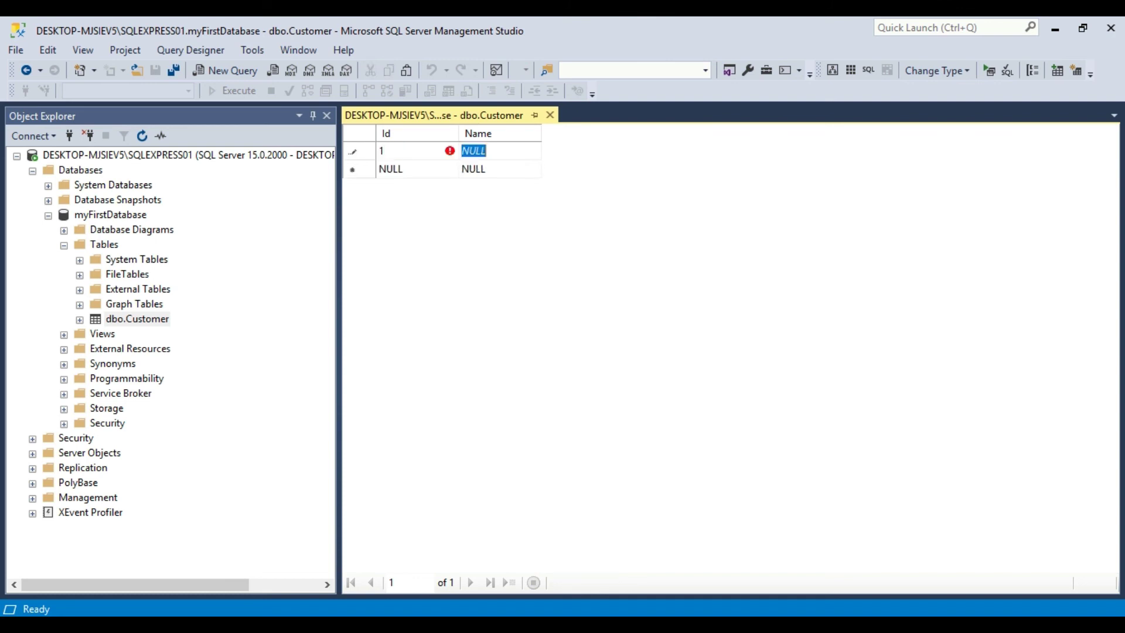
pyautogui.write('Alok')
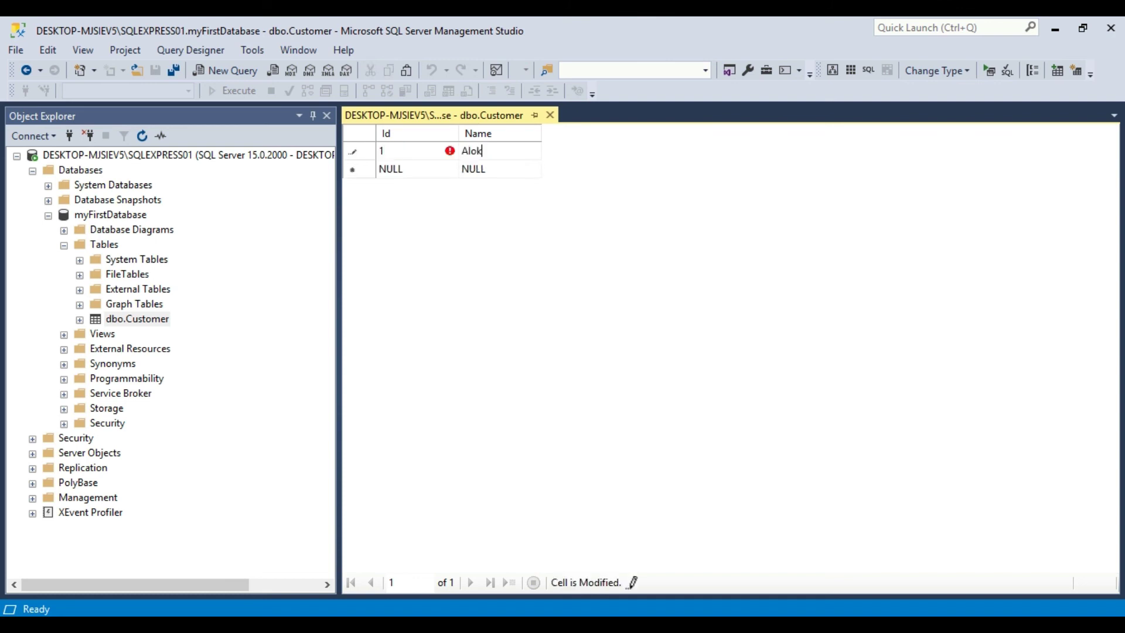
pyautogui.press('Tab')
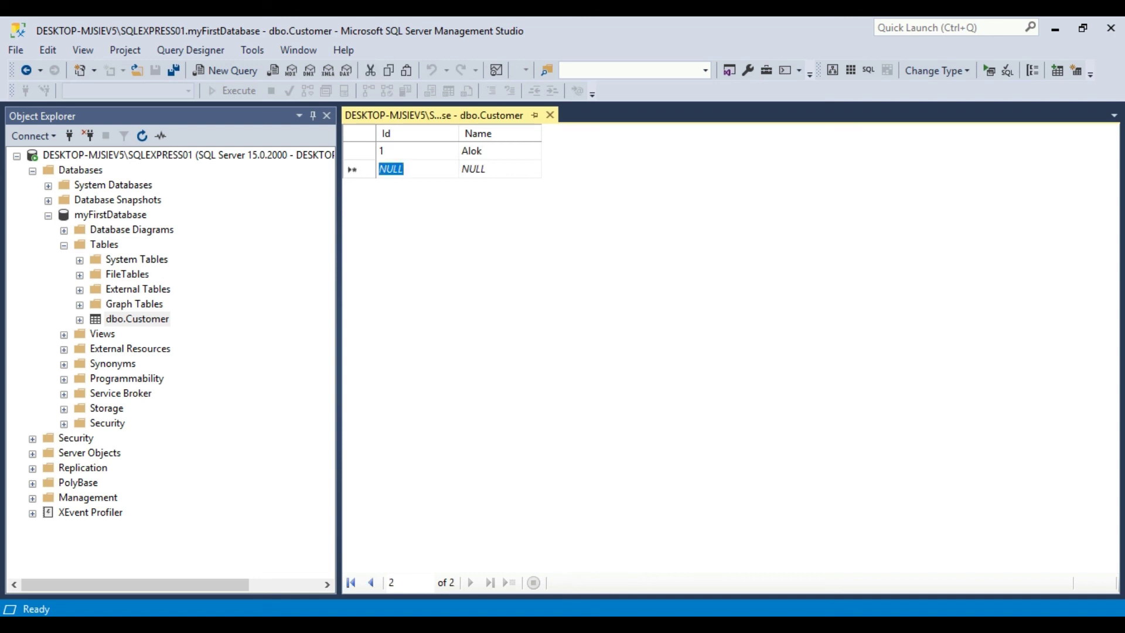
# Add a second Customer record with Id 2 and that customer's first name, and close the row editor.
pyautogui.write('2')
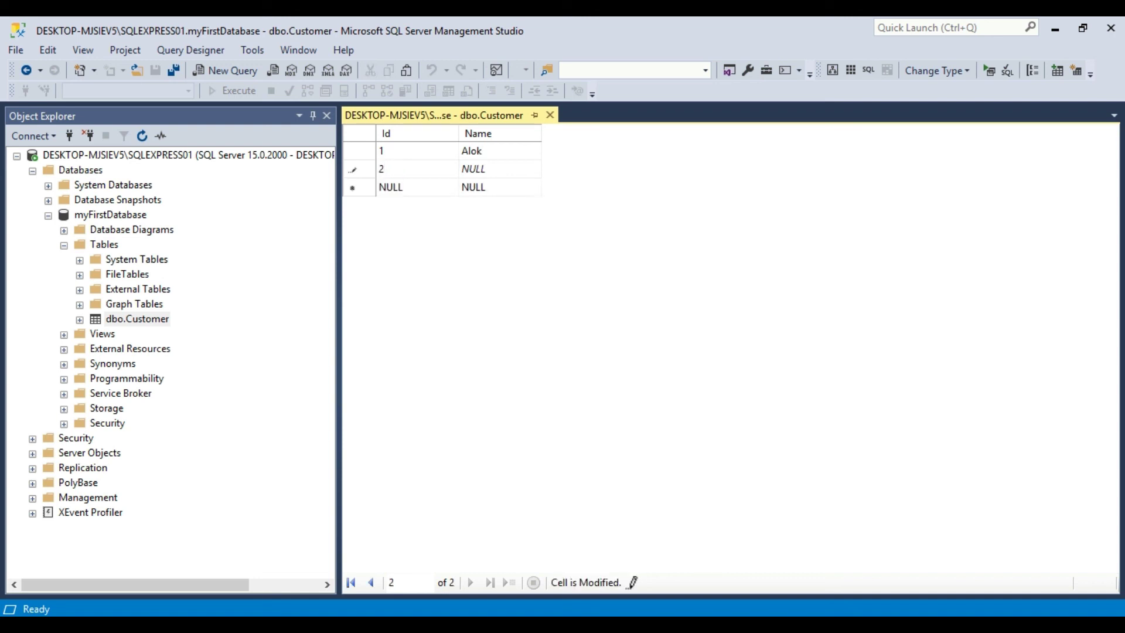
pyautogui.press('Tab')
pyautogui.write('Ankit')
pyautogui.press('BackSpace')
pyautogui.press('BackSpace')
pyautogui.press('BackSpace')
pyautogui.press('BackSpace')
pyautogui.press('BackSpace')
pyautogui.write('Amit')
pyautogui.press('Return')
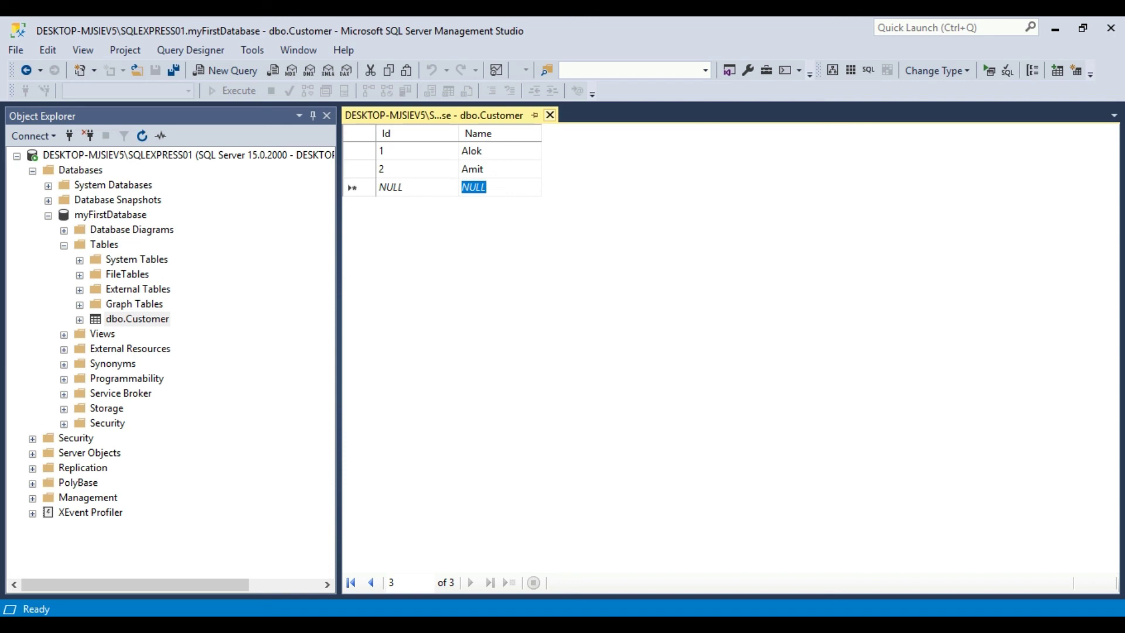
pyautogui.click(549, 115)
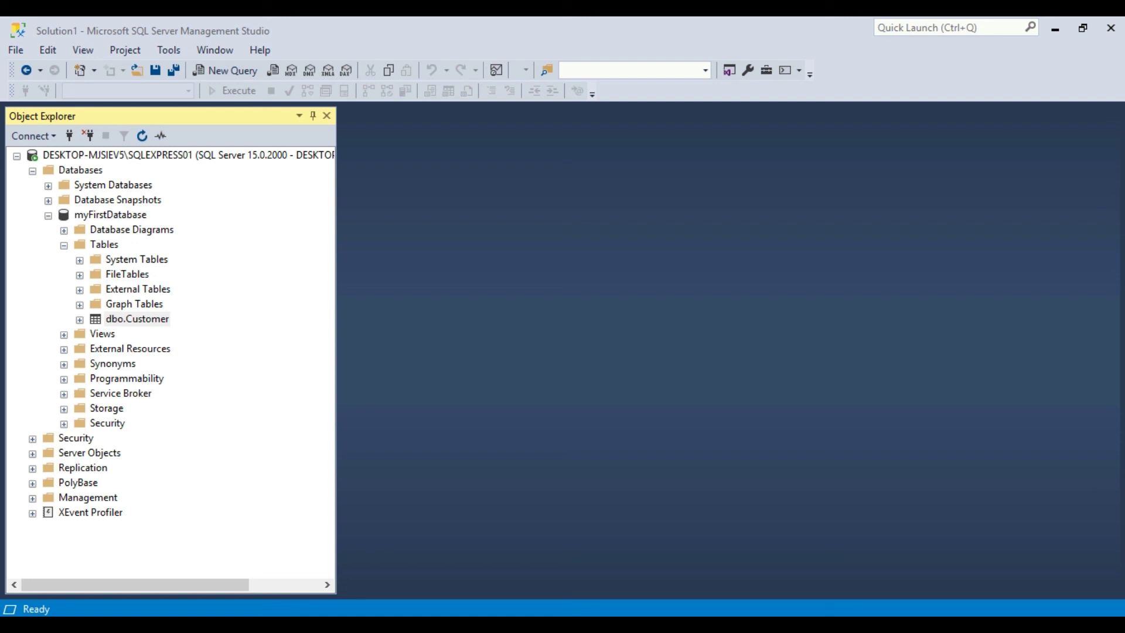
# Query the top 1000 rows of the dbo.Customer table to check the stored records.
pyautogui.rightClick(145, 318)
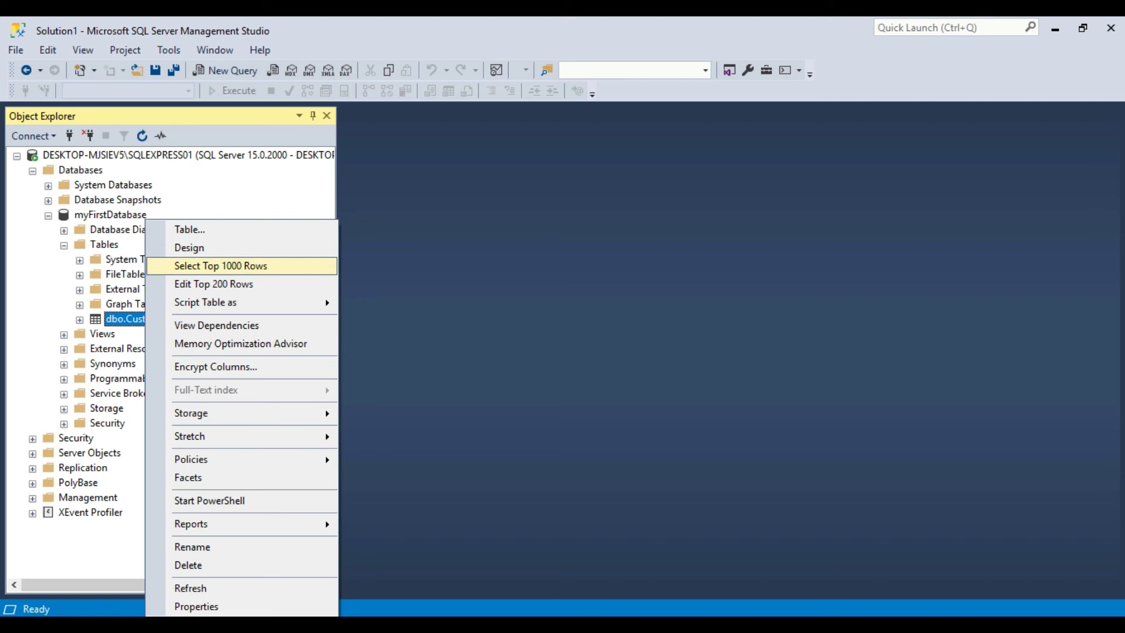
pyautogui.click(221, 266)
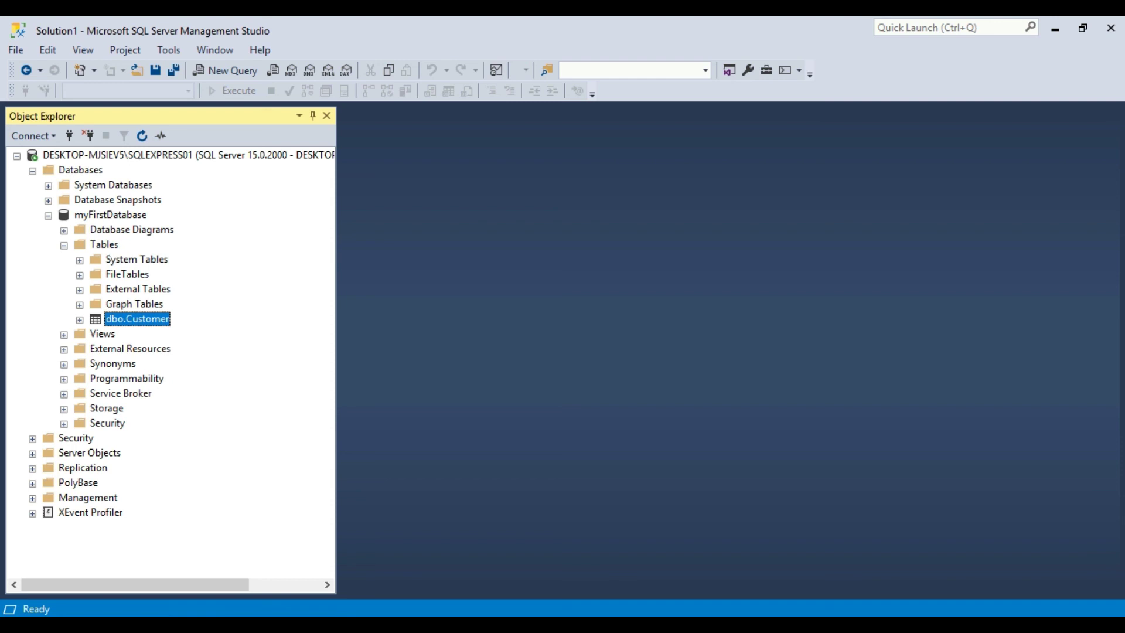